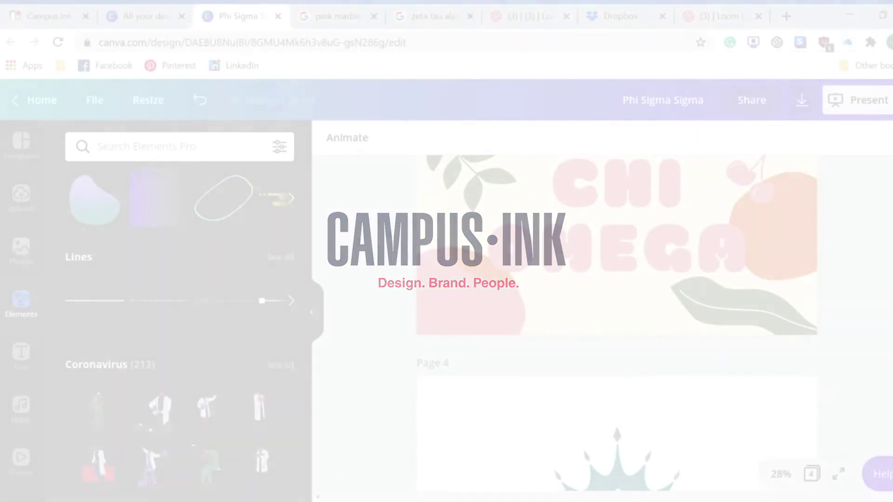
Scroll through the presentation, then go back to the Canva home page.
{"action": "scroll", "coordinate": [616, 326], "scroll_direction": "up", "scroll_amount": 5}
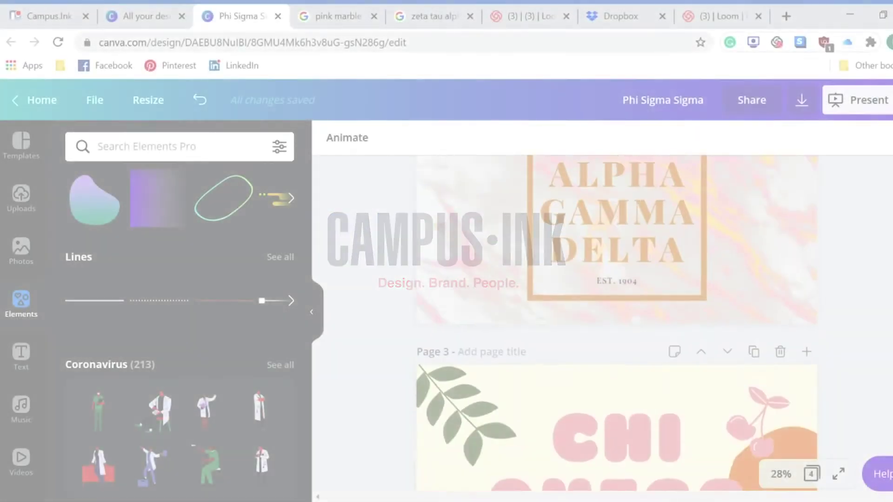
{"action": "scroll", "coordinate": [616, 321], "scroll_direction": "up", "scroll_amount": 8}
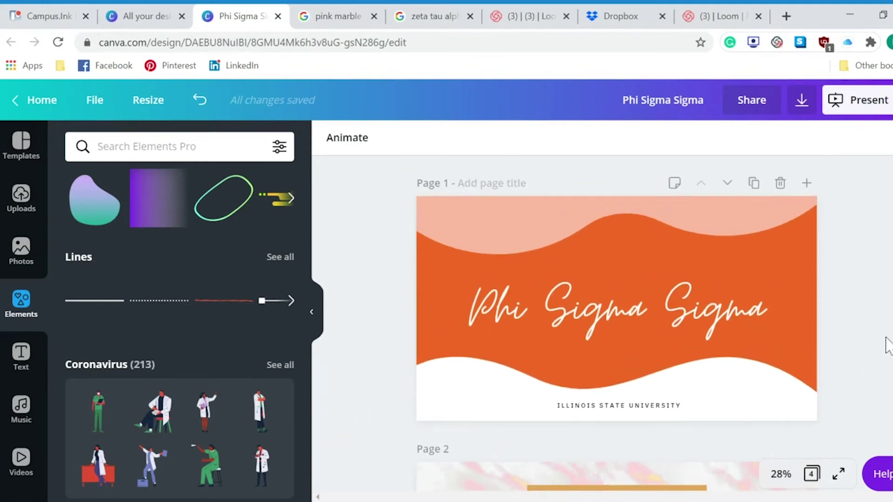
{"action": "scroll", "coordinate": [887, 345], "scroll_direction": "down", "scroll_amount": 2}
{"action": "scroll", "coordinate": [886, 344], "scroll_direction": "down", "scroll_amount": 3}
{"action": "scroll", "coordinate": [886, 343], "scroll_direction": "down", "scroll_amount": 3}
{"action": "scroll", "coordinate": [886, 343], "scroll_direction": "up", "scroll_amount": 2}
{"action": "scroll", "coordinate": [616, 326], "scroll_direction": "up", "scroll_amount": 5}
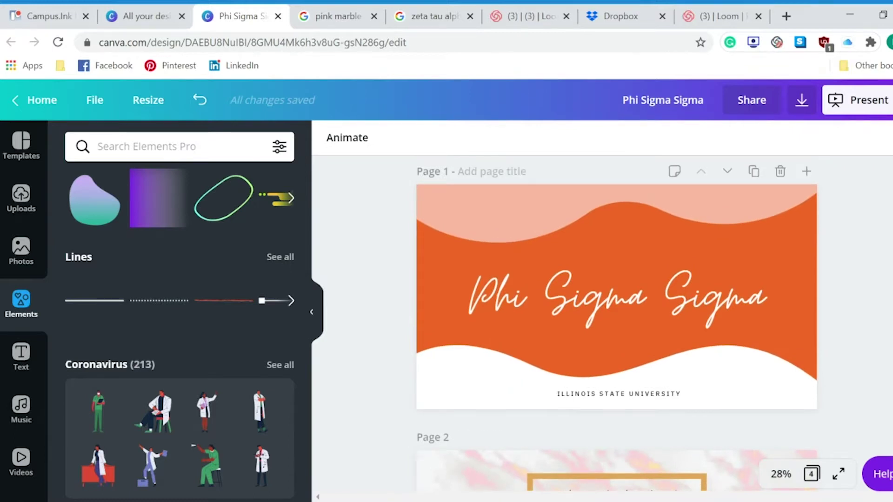
{"action": "scroll", "coordinate": [616, 326], "scroll_direction": "down", "scroll_amount": 6}
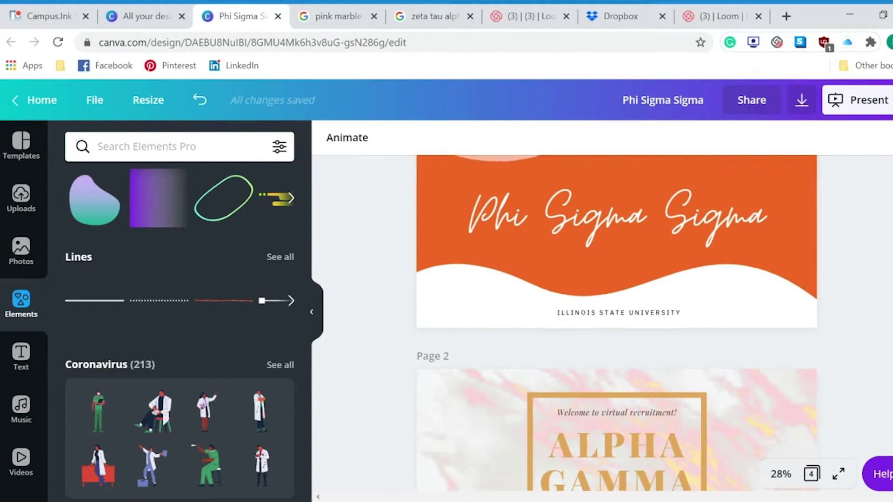
{"action": "scroll", "coordinate": [615, 484], "scroll_direction": "down", "scroll_amount": 10}
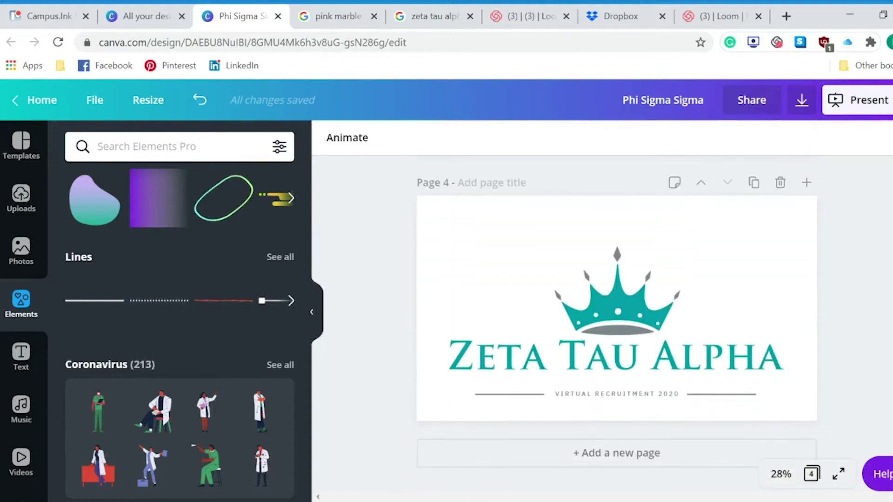
{"action": "scroll", "coordinate": [427, 189], "scroll_direction": "up", "scroll_amount": 9}
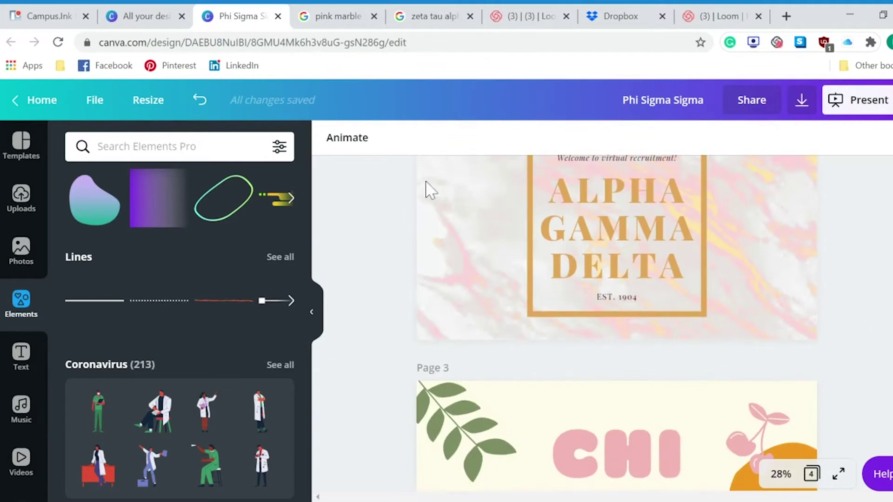
{"action": "left_click", "coordinate": [26, 111]}
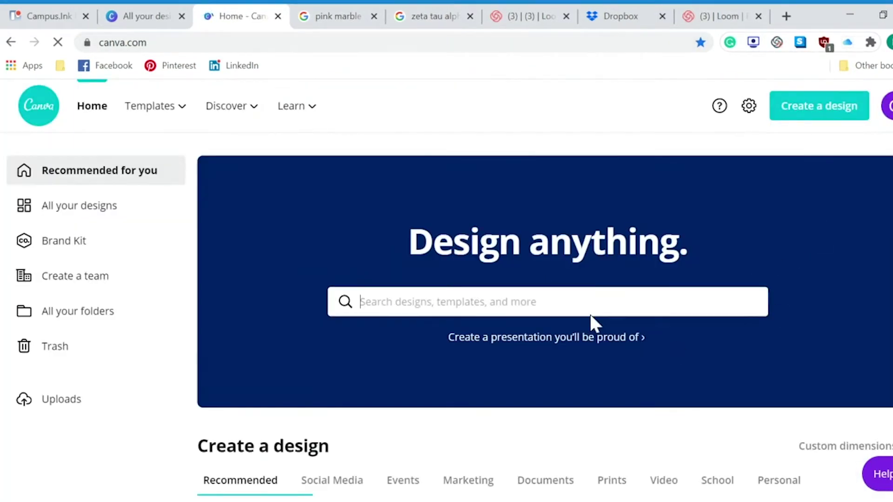
Find the Phi Sigma Sigma design under Your designs and reopen it.
{"action": "scroll", "coordinate": [425, 325], "scroll_direction": "down", "scroll_amount": 5}
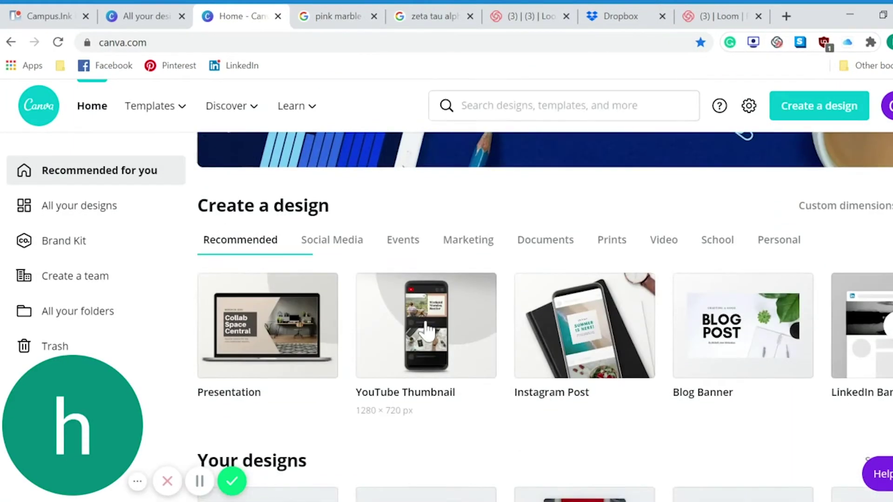
{"action": "scroll", "coordinate": [425, 329], "scroll_direction": "down", "scroll_amount": 5}
{"action": "scroll", "coordinate": [425, 329], "scroll_direction": "up", "scroll_amount": 5}
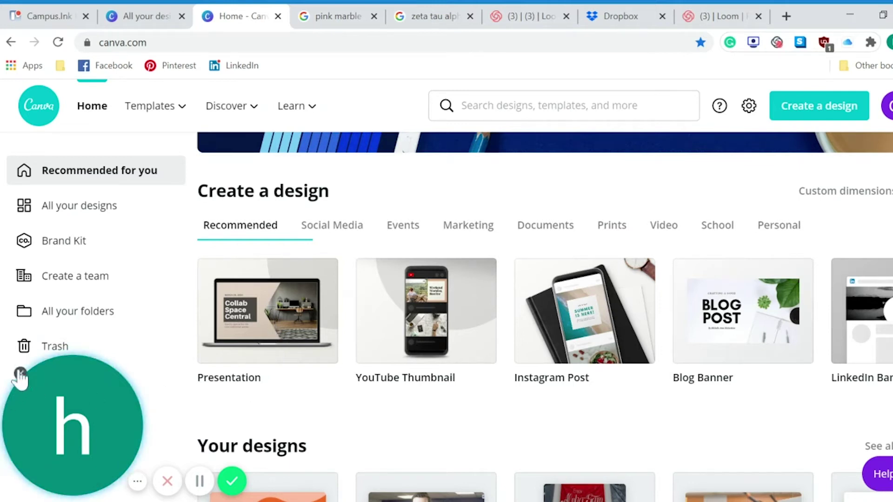
{"action": "left_click", "coordinate": [19, 374]}
{"action": "scroll", "coordinate": [275, 397], "scroll_direction": "down", "scroll_amount": 1}
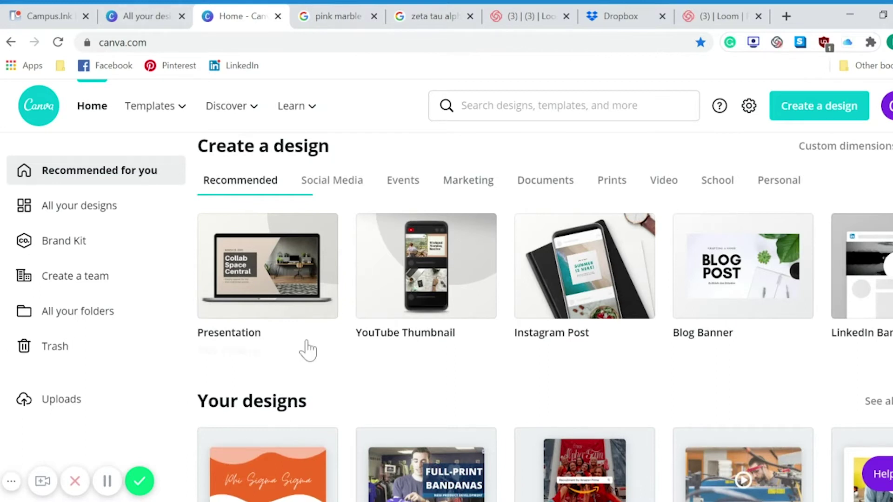
{"action": "scroll", "coordinate": [324, 370], "scroll_direction": "down", "scroll_amount": 3}
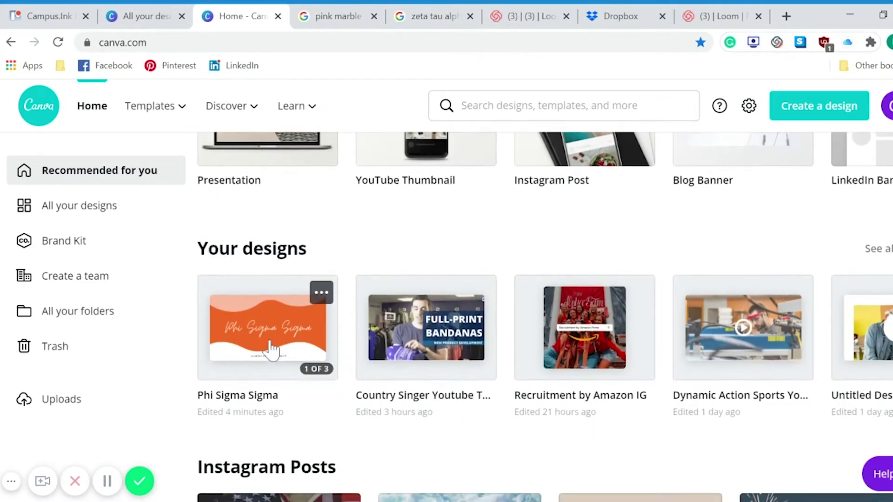
{"action": "left_click", "coordinate": [268, 346]}
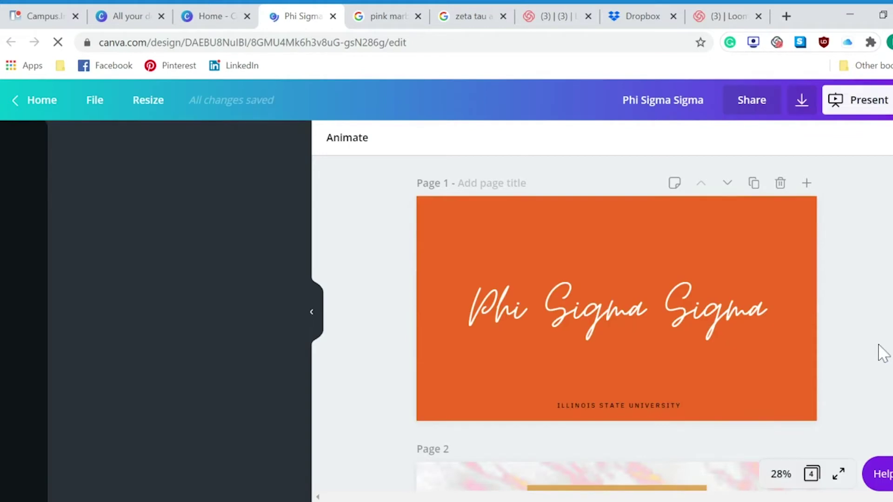
Add a blank fifth page after the Zeta Tau Alpha slide.
{"action": "scroll", "coordinate": [883, 354], "scroll_direction": "down", "scroll_amount": 10}
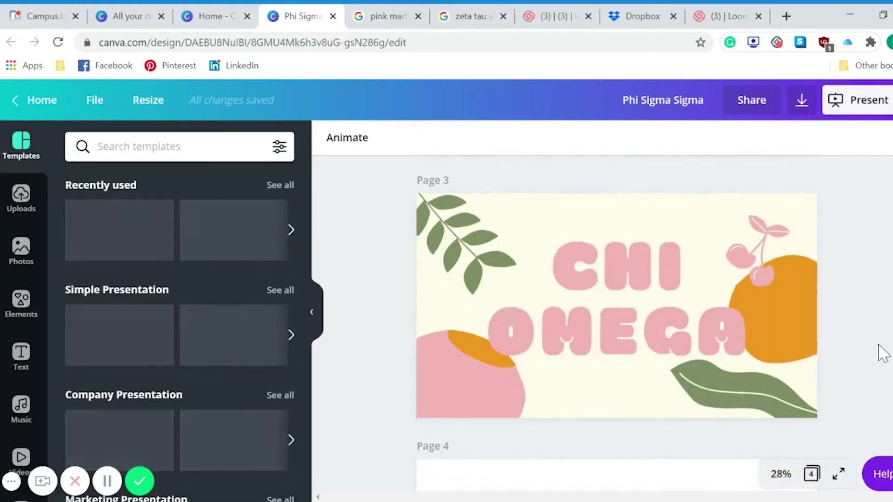
{"action": "scroll", "coordinate": [883, 354], "scroll_direction": "down", "scroll_amount": 5}
{"action": "scroll", "coordinate": [617, 325], "scroll_direction": "down", "scroll_amount": 2}
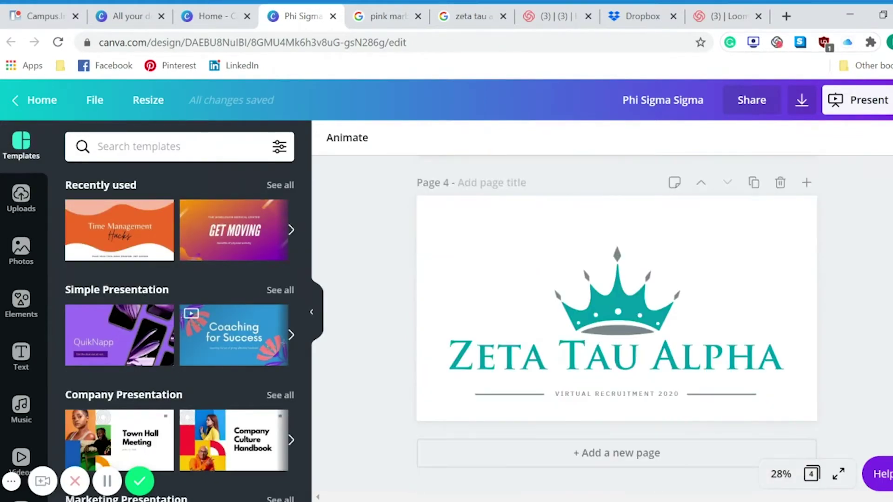
{"action": "left_click", "coordinate": [618, 463]}
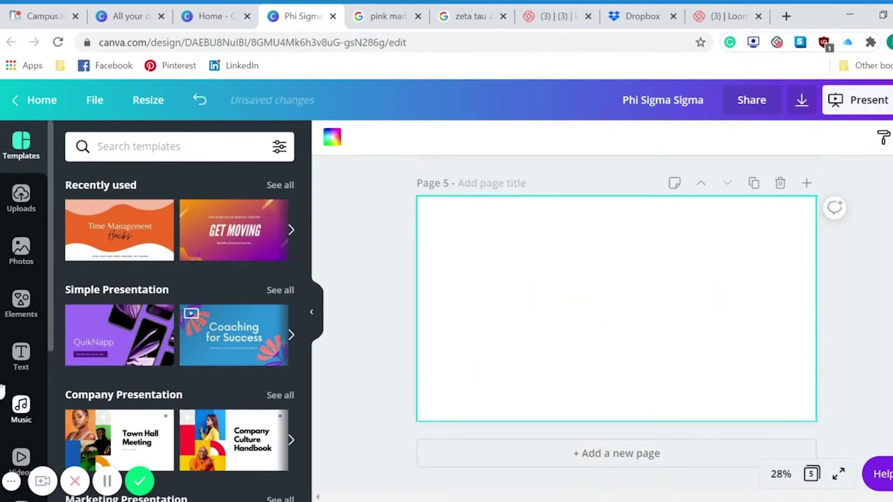
Check the Phi Sigma Sigma title's font, then select the blank Page 5.
{"action": "scroll", "coordinate": [171, 275], "scroll_direction": "down", "scroll_amount": 9}
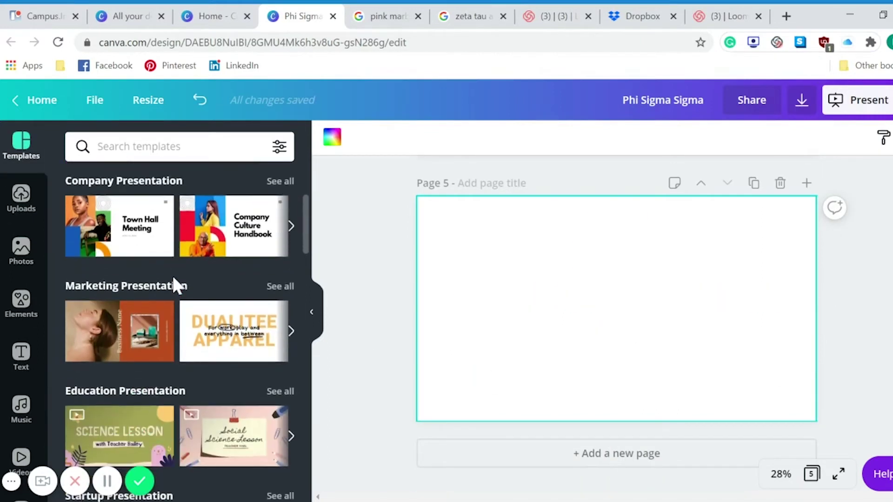
{"action": "scroll", "coordinate": [172, 275], "scroll_direction": "down", "scroll_amount": 7}
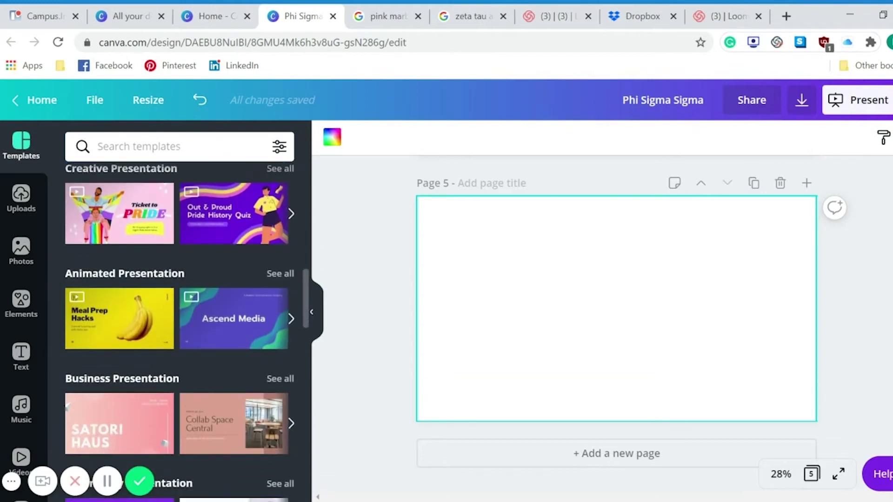
{"action": "scroll", "coordinate": [378, 296], "scroll_direction": "up", "scroll_amount": 20}
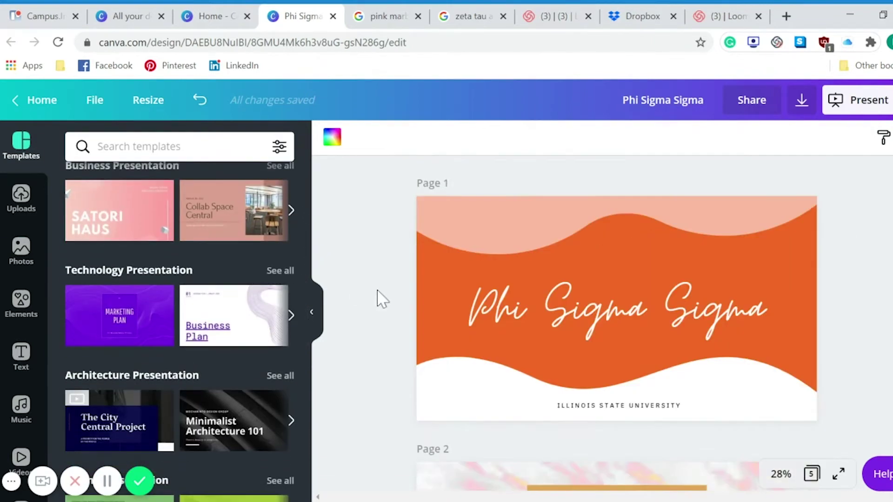
{"action": "left_click", "coordinate": [576, 278]}
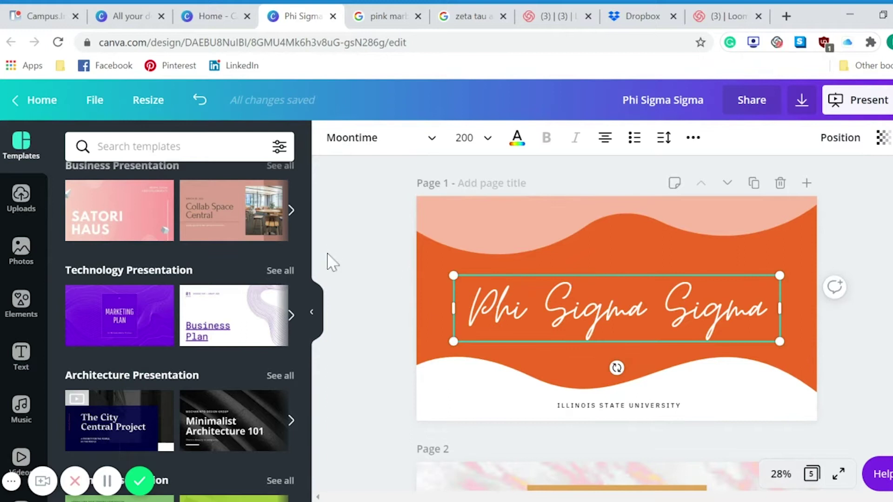
{"action": "scroll", "coordinate": [201, 268], "scroll_direction": "up", "scroll_amount": 10}
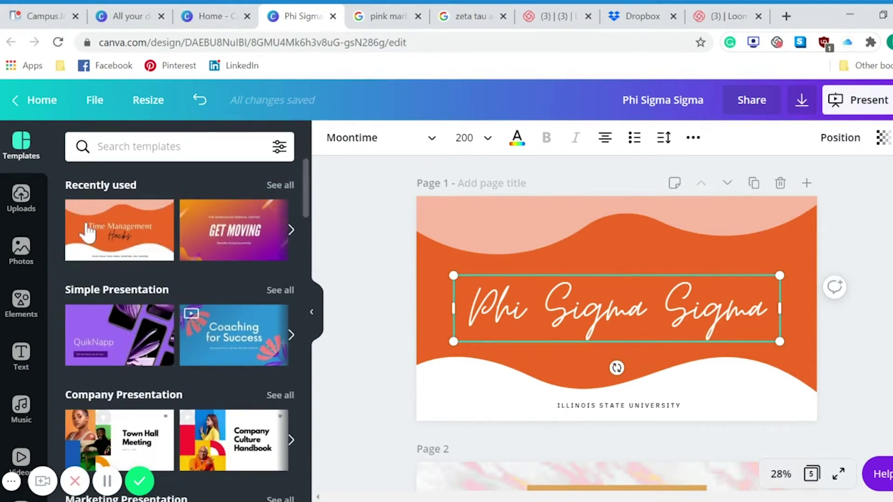
{"action": "left_click", "coordinate": [374, 349]}
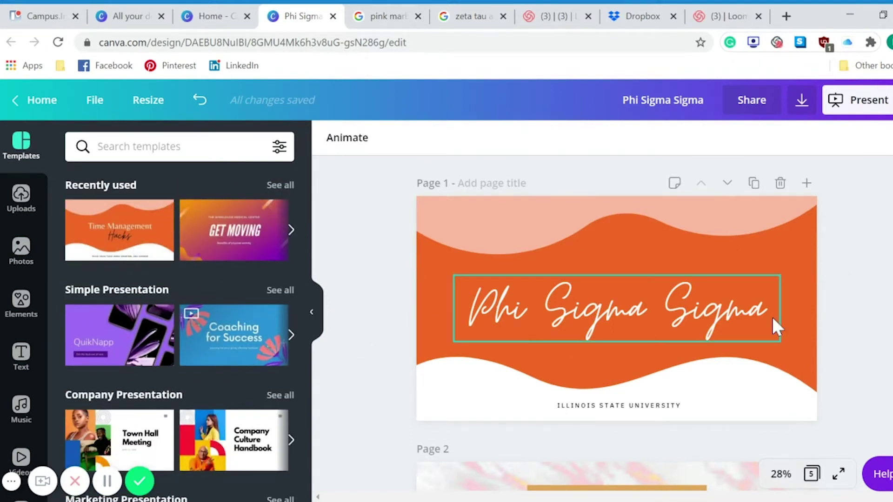
{"action": "scroll", "coordinate": [773, 321], "scroll_direction": "down", "scroll_amount": 15}
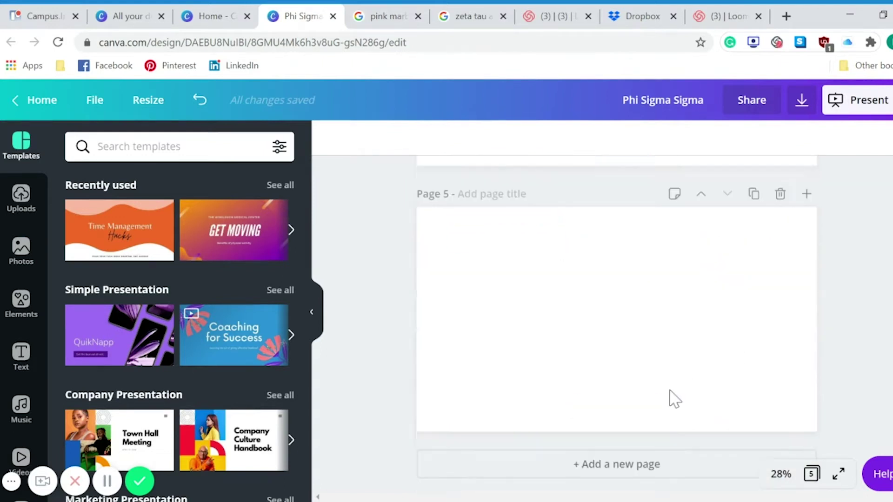
{"action": "left_click", "coordinate": [590, 340]}
Fill page 5 with the Time Management title slide and delete its heading.
{"action": "left_click", "coordinate": [117, 253]}
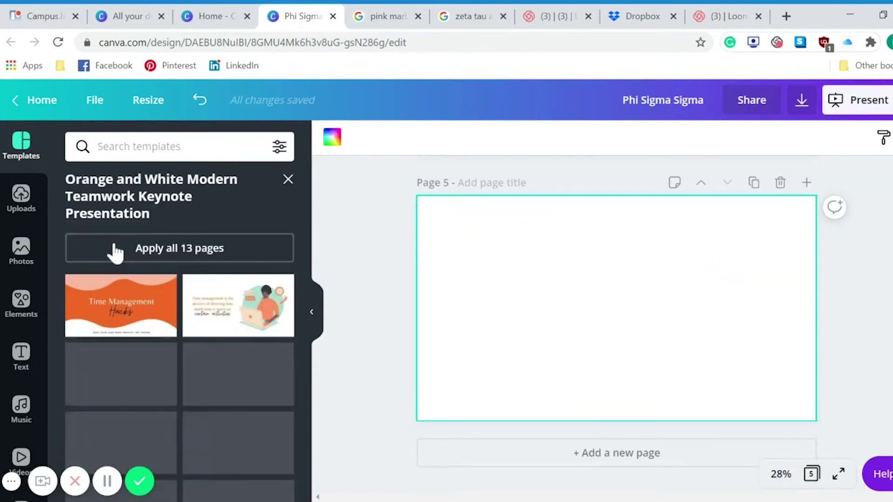
{"action": "left_click", "coordinate": [126, 315]}
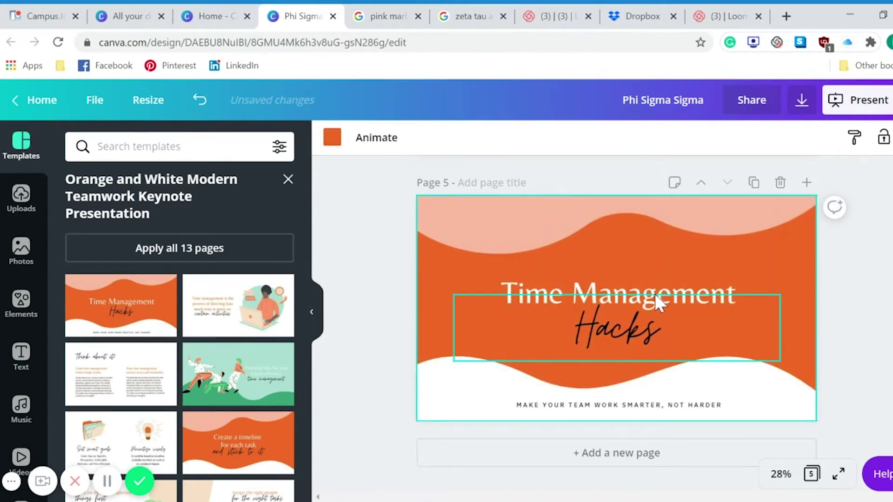
{"action": "left_click", "coordinate": [688, 281]}
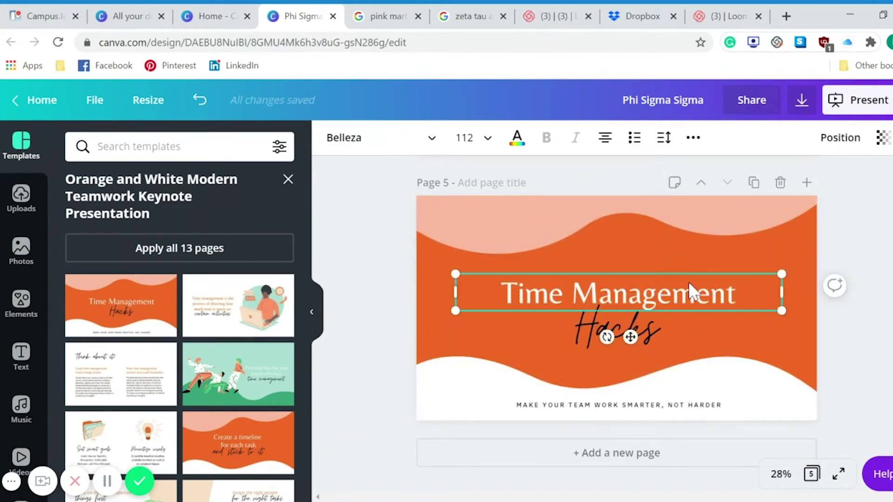
{"action": "key", "text": "Delete"}
Move the Hacks text to the page centre and retype it as 'Phi Sigma Sigma'.
{"action": "left_click", "coordinate": [630, 328]}
{"action": "left_click_drag", "start_coordinate": [629, 328], "coordinate": [630, 305]}
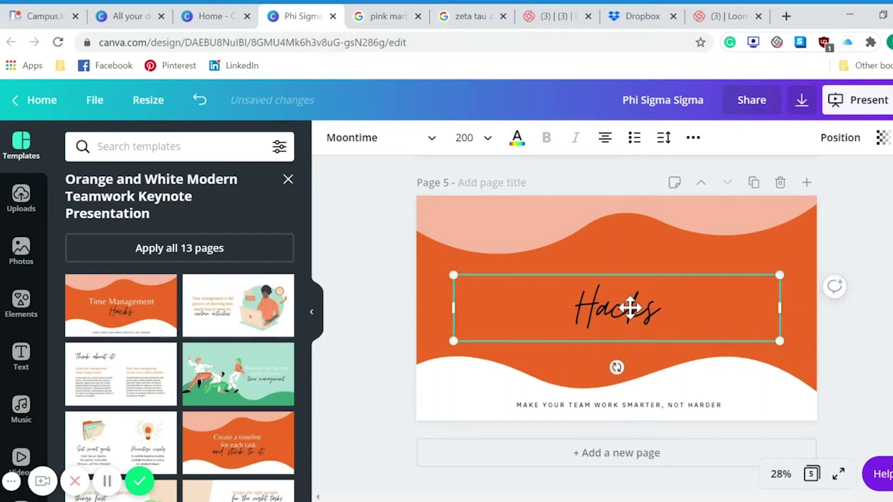
{"action": "double_click", "coordinate": [630, 305]}
{"action": "type", "text": "Phi Si"}
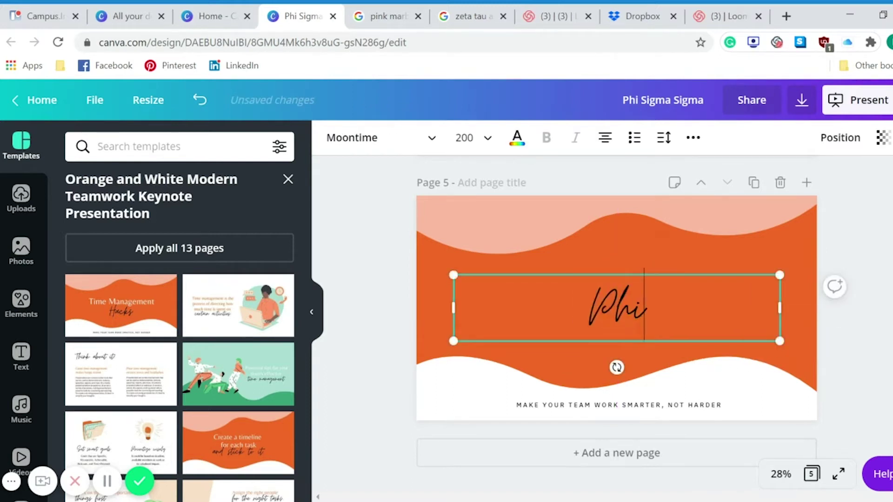
{"action": "key", "text": "BackSpace"}
{"action": "key", "text": "BackSpace"}
{"action": "key", "text": "BackSpace"}
{"action": "type", "text": "Sig"}
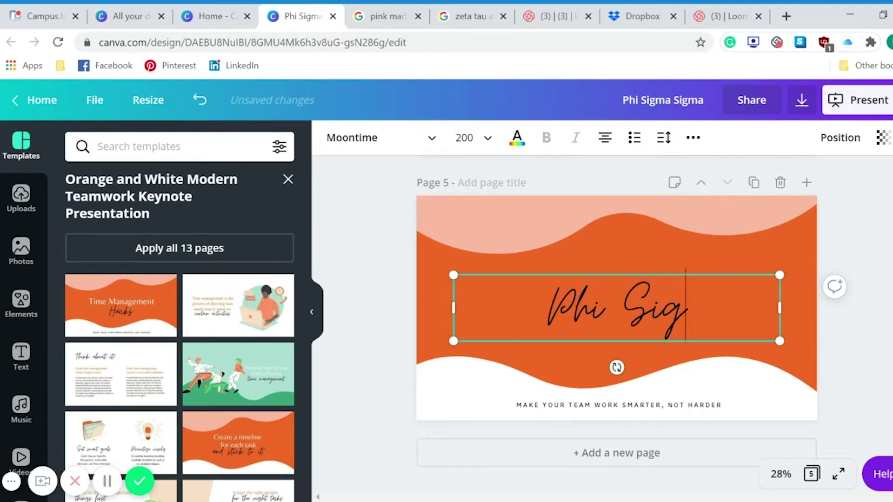
{"action": "type", "text": "ma Sigma"}
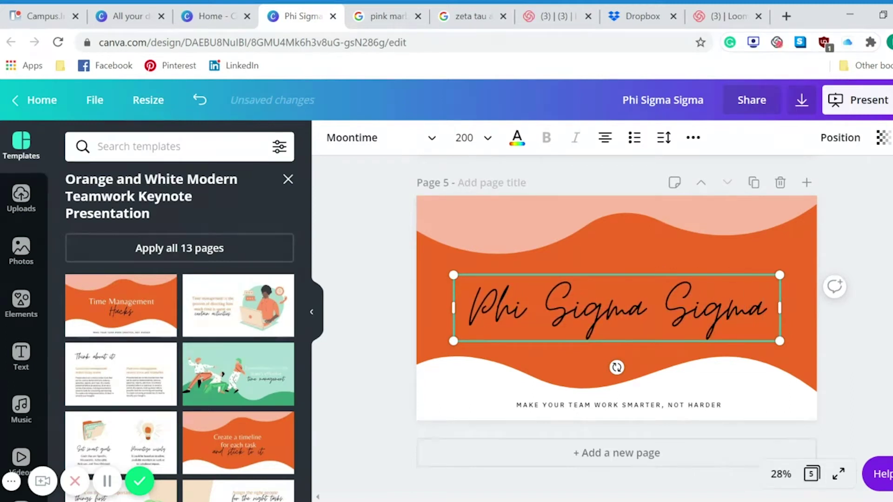
{"action": "key", "text": "Escape"}
Make the Phi Sigma Sigma title text white (#ffffff).
{"action": "left_click", "coordinate": [703, 321]}
{"action": "left_click", "coordinate": [517, 140]}
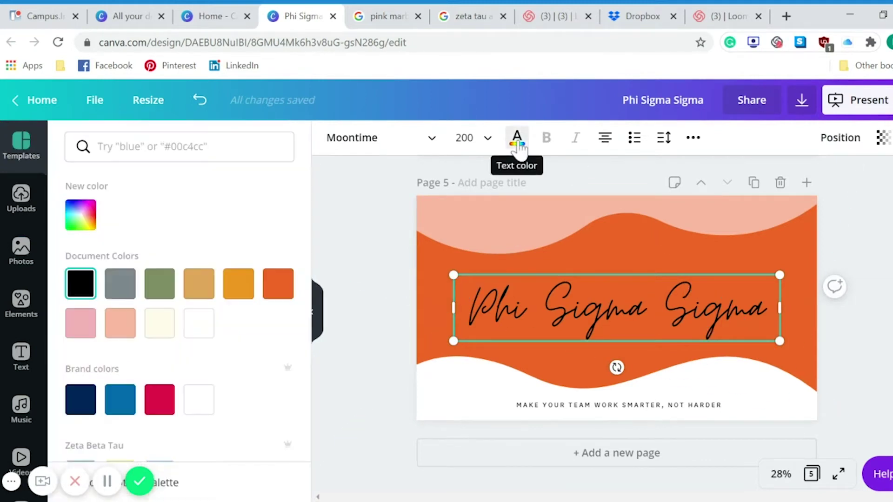
{"action": "left_click", "coordinate": [198, 328]}
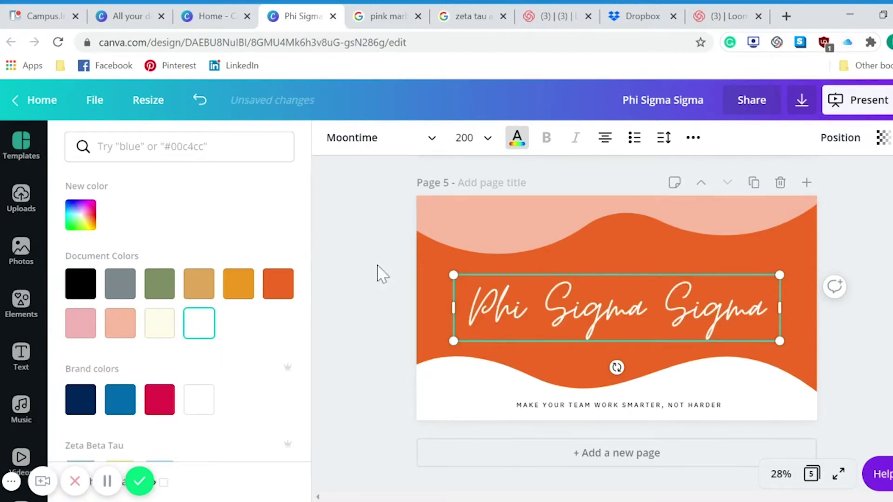
{"action": "key", "text": "Escape"}
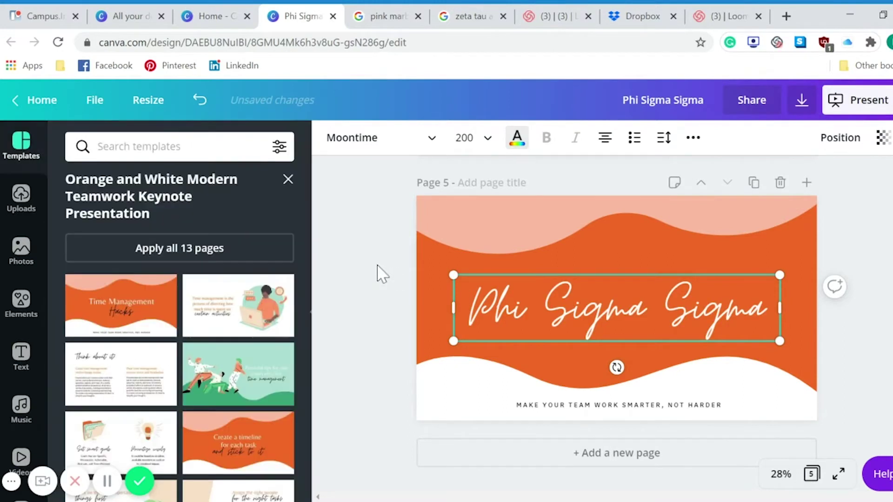
Replace the teamwork tagline with 'virtual recruitment 2020'.
{"action": "left_click", "coordinate": [642, 413]}
{"action": "left_click", "coordinate": [641, 413]}
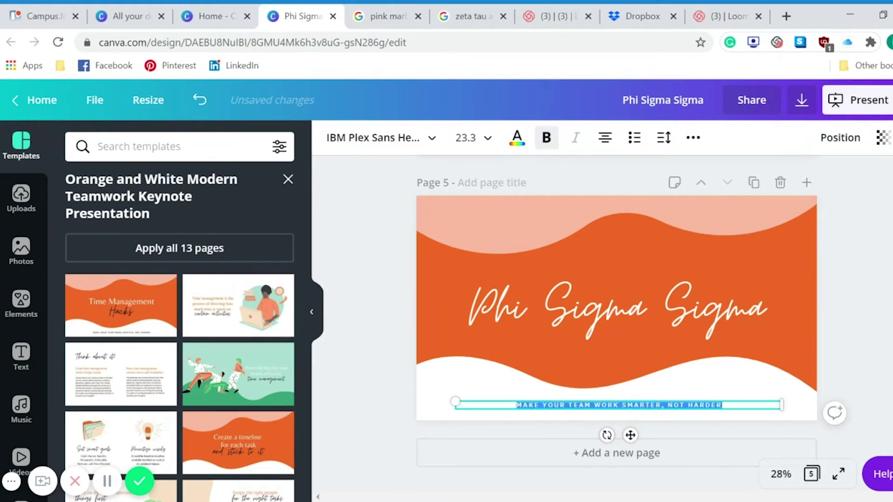
{"action": "type", "text": "v"}
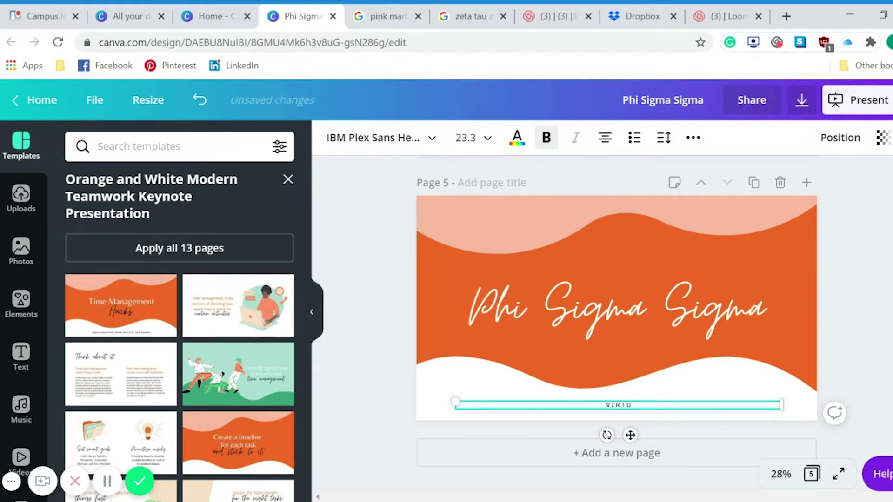
{"action": "type", "text": "irtual re"}
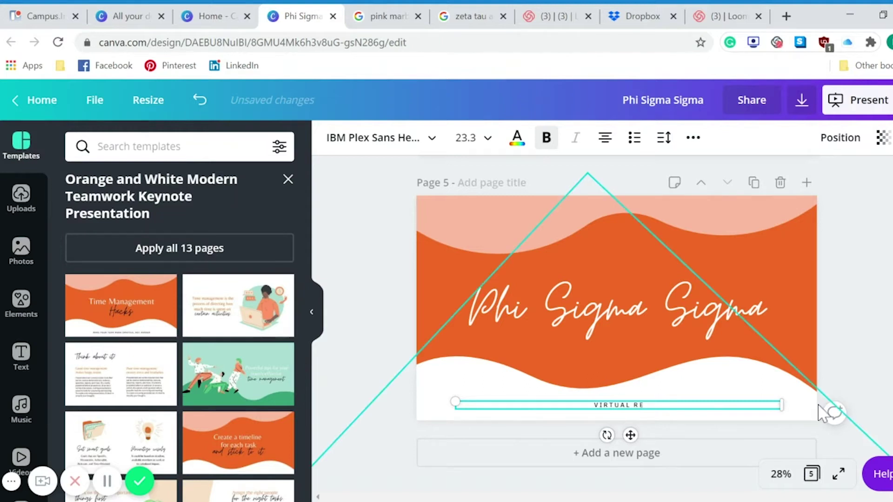
{"action": "type", "text": "cruitment 2020"}
Deselect the tagline, scroll up to Page 4, and bring up the Zeta Tau Alpha image results.
{"action": "left_click", "coordinate": [886, 277]}
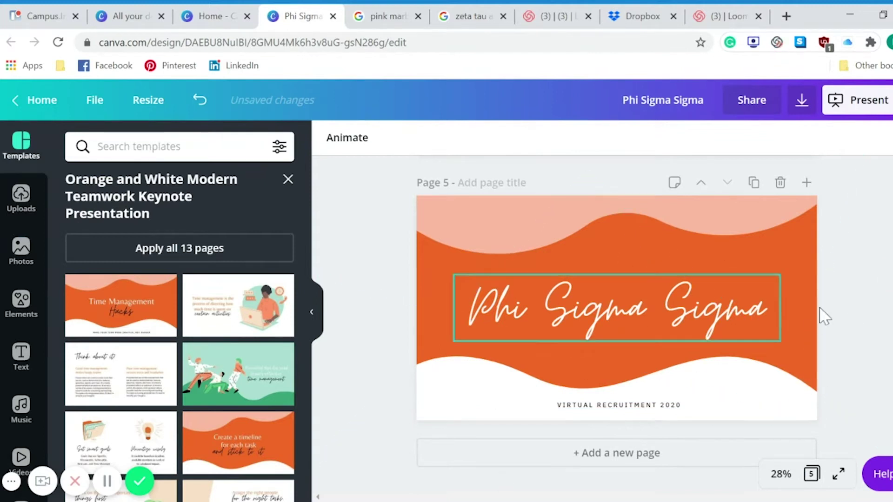
{"action": "scroll", "coordinate": [821, 315], "scroll_direction": "up", "scroll_amount": 10}
{"action": "scroll", "coordinate": [616, 323], "scroll_direction": "up", "scroll_amount": 5}
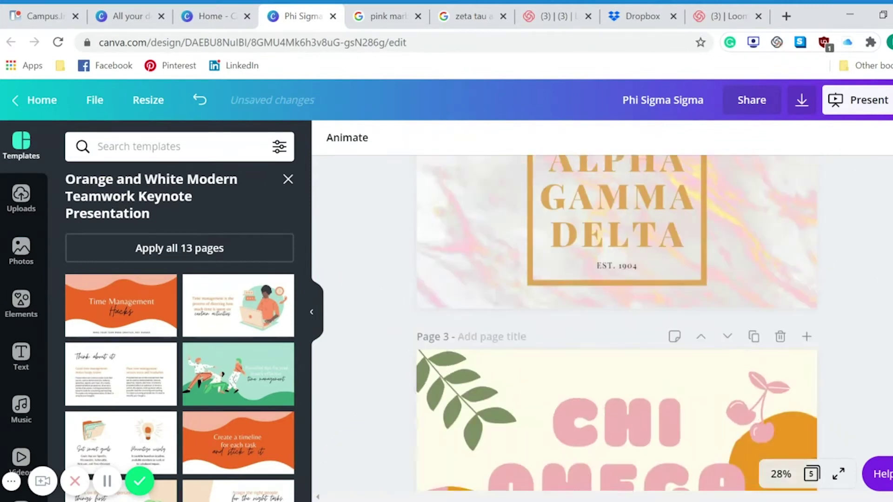
{"action": "scroll", "coordinate": [617, 323], "scroll_direction": "down", "scroll_amount": 12}
{"action": "scroll", "coordinate": [677, 264], "scroll_direction": "up", "scroll_amount": 3}
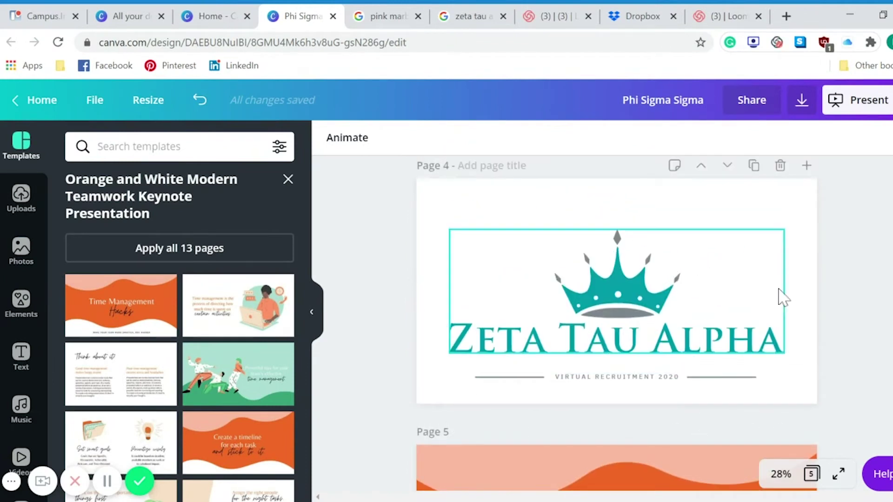
{"action": "left_click", "coordinate": [482, 19]}
{"action": "scroll", "coordinate": [379, 399], "scroll_direction": "up", "scroll_amount": 4}
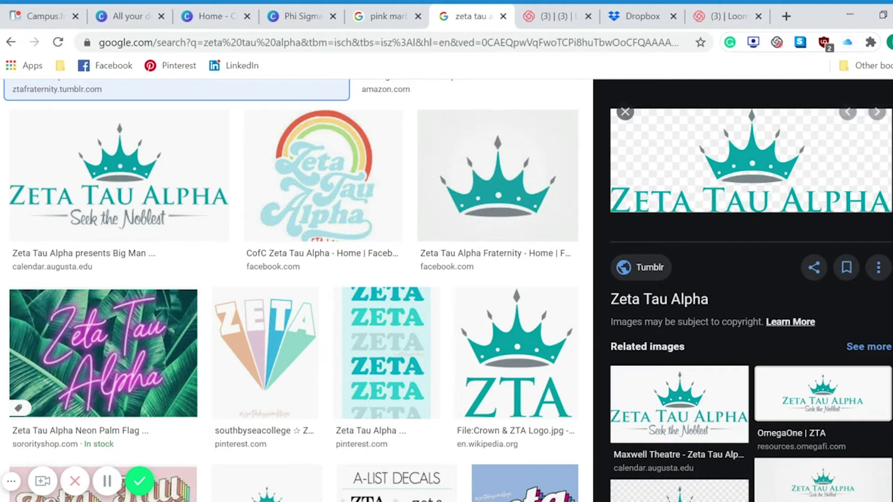
{"action": "left_click", "coordinate": [294, 19]}
{"action": "scroll", "coordinate": [484, 398], "scroll_direction": "down", "scroll_amount": 5}
{"action": "scroll", "coordinate": [724, 233], "scroll_direction": "up", "scroll_amount": 5}
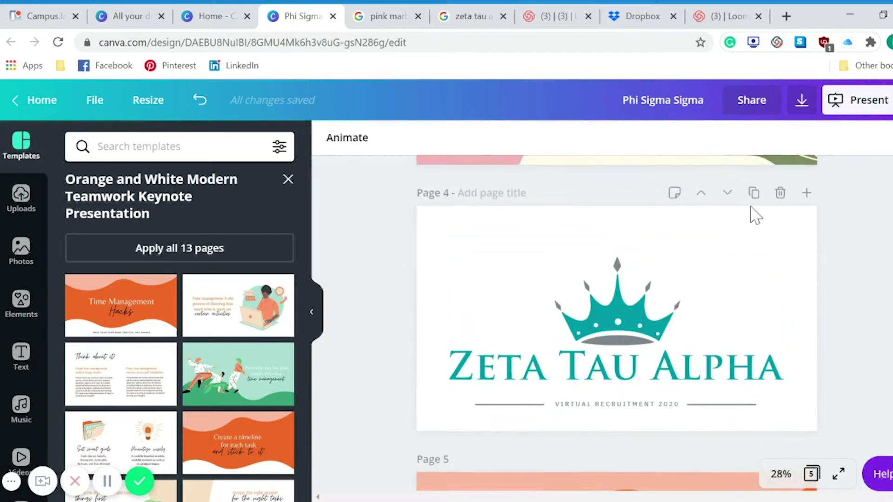
{"action": "left_click", "coordinate": [754, 193]}
Delete the logo from duplicated page 5, attempt a paste, and dismiss the copy-paste tip.
{"action": "key", "text": "Delete"}
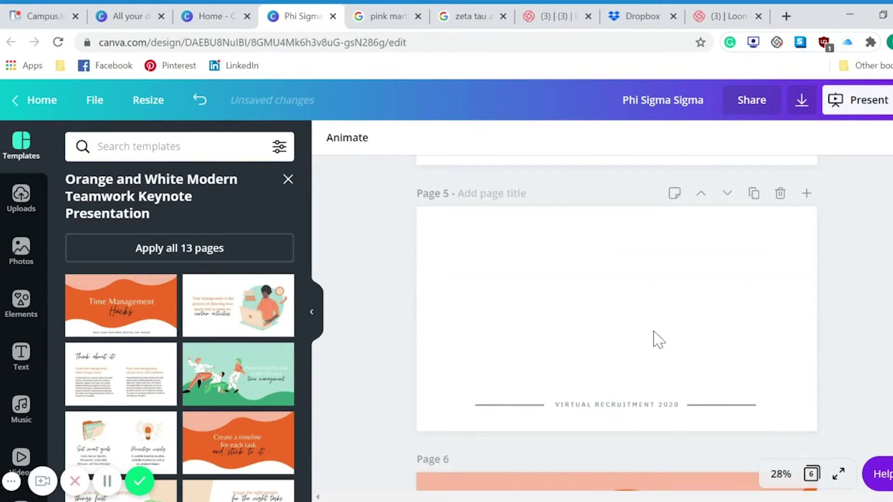
{"action": "right_click", "coordinate": [630, 323]}
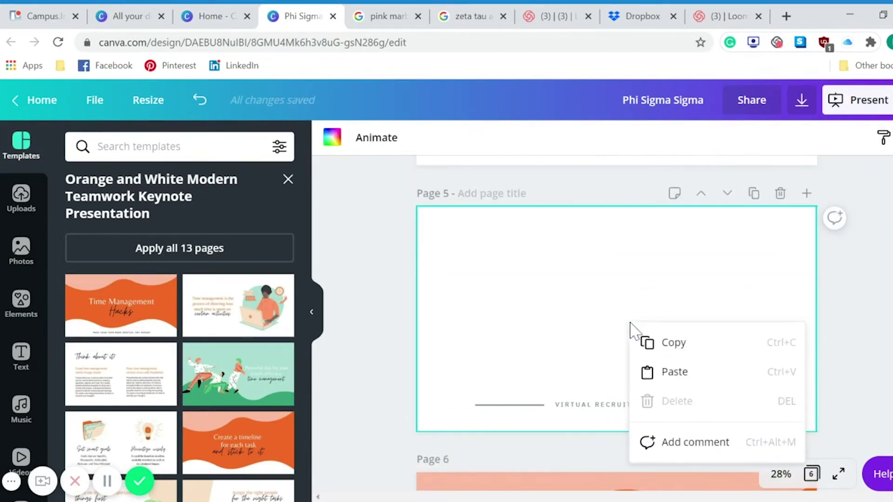
{"action": "left_click", "coordinate": [674, 370]}
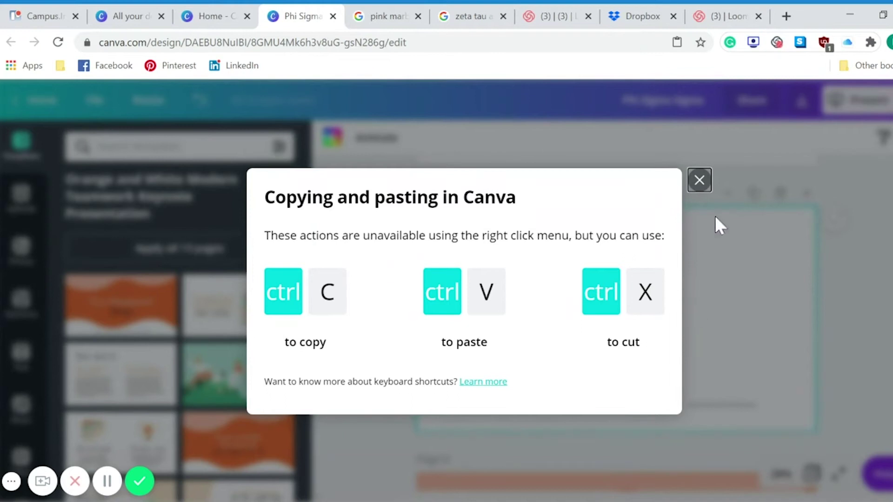
{"action": "left_click", "coordinate": [699, 181]}
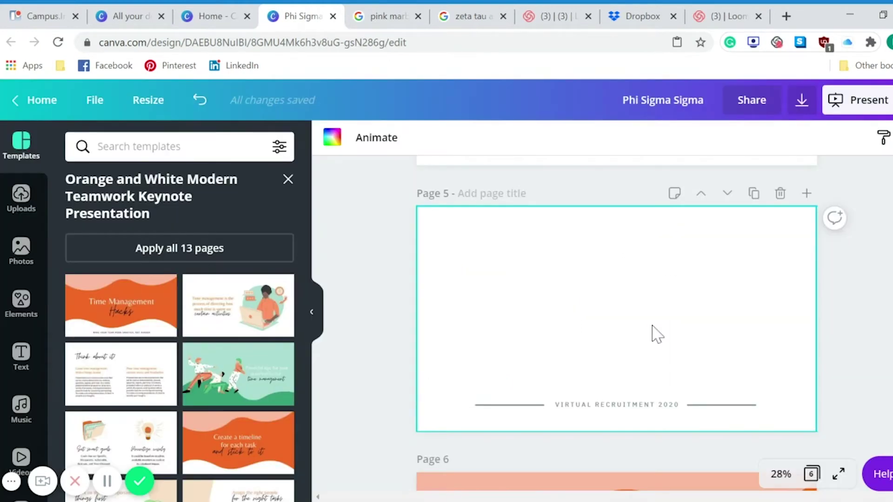
Paste the teal Zeta Tau Alpha crown logo back onto page 5 above the subtitle.
{"action": "key", "text": "ctrl+v"}
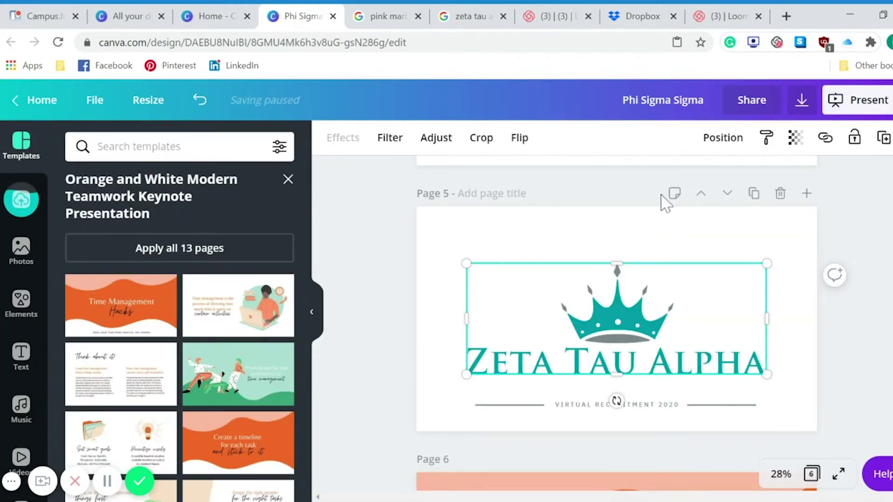
{"action": "left_click", "coordinate": [796, 362]}
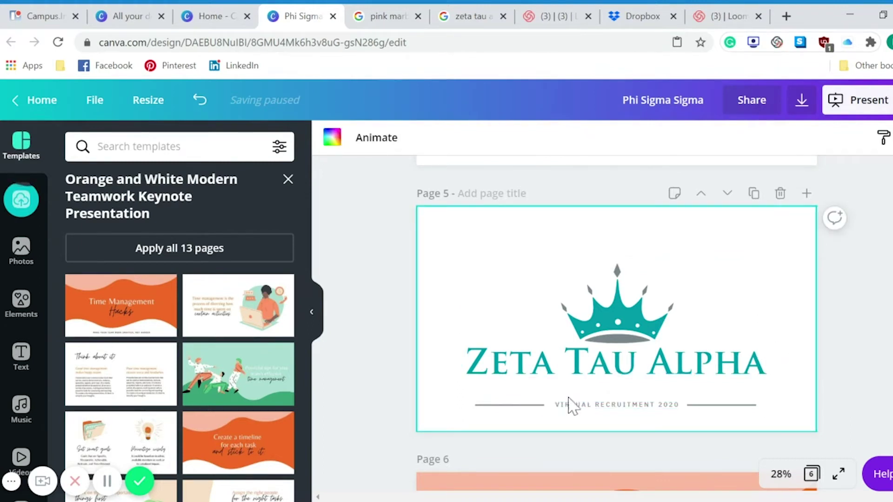
{"action": "scroll", "coordinate": [5, 363], "scroll_direction": "down", "scroll_amount": 2}
{"action": "scroll", "coordinate": [14, 307], "scroll_direction": "down", "scroll_amount": 1}
{"action": "left_click", "coordinate": [22, 251]}
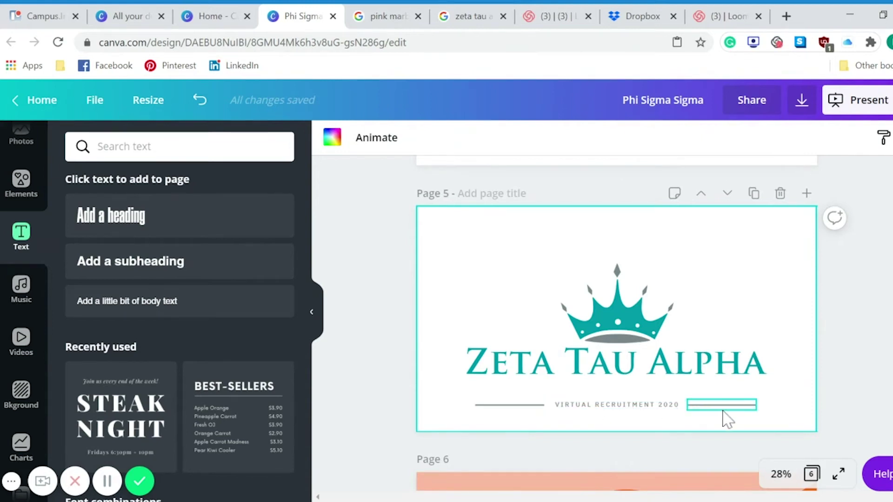
Add a grey line from Elements and shorten it into a dash left of 'Virtual Recruitment 2020'.
{"action": "scroll", "coordinate": [33, 326], "scroll_direction": "up", "scroll_amount": 3}
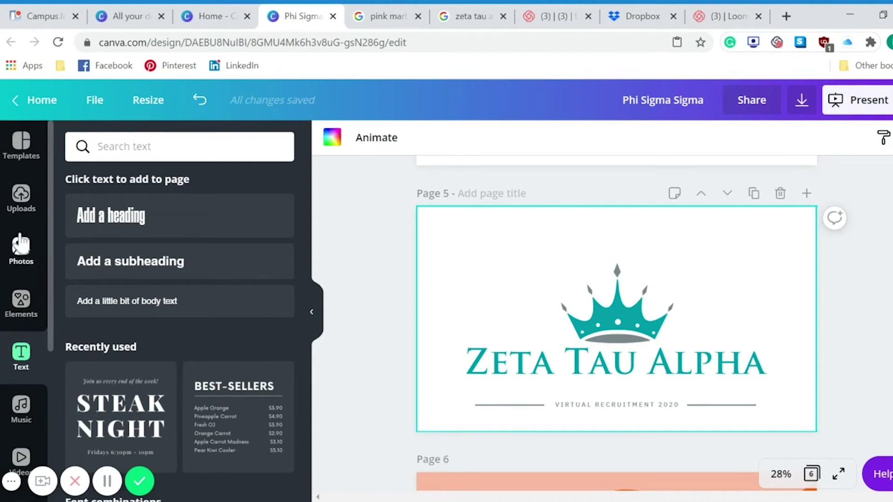
{"action": "left_click", "coordinate": [21, 302]}
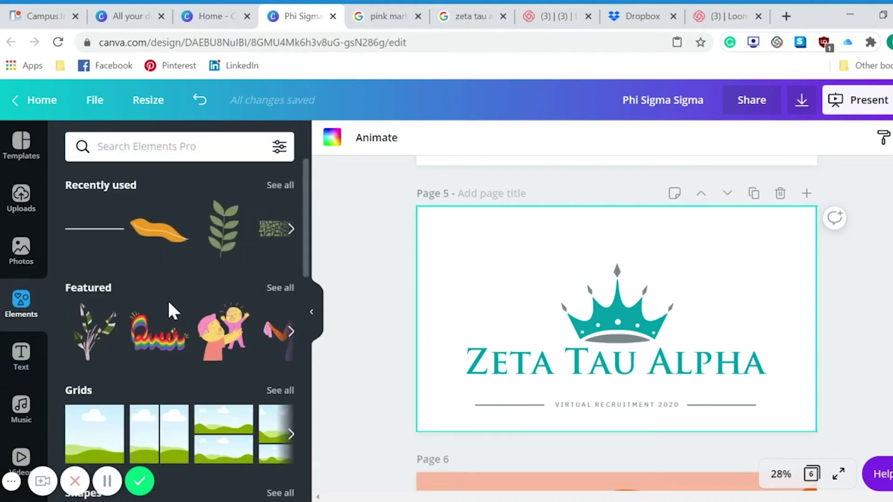
{"action": "scroll", "coordinate": [167, 300], "scroll_direction": "down", "scroll_amount": 10}
{"action": "scroll", "coordinate": [170, 310], "scroll_direction": "down", "scroll_amount": 10}
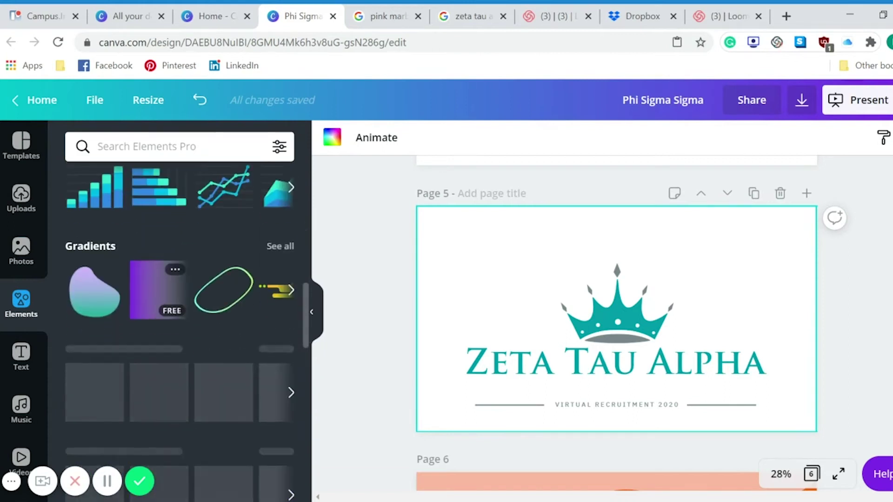
{"action": "scroll", "coordinate": [170, 311], "scroll_direction": "down", "scroll_amount": 10}
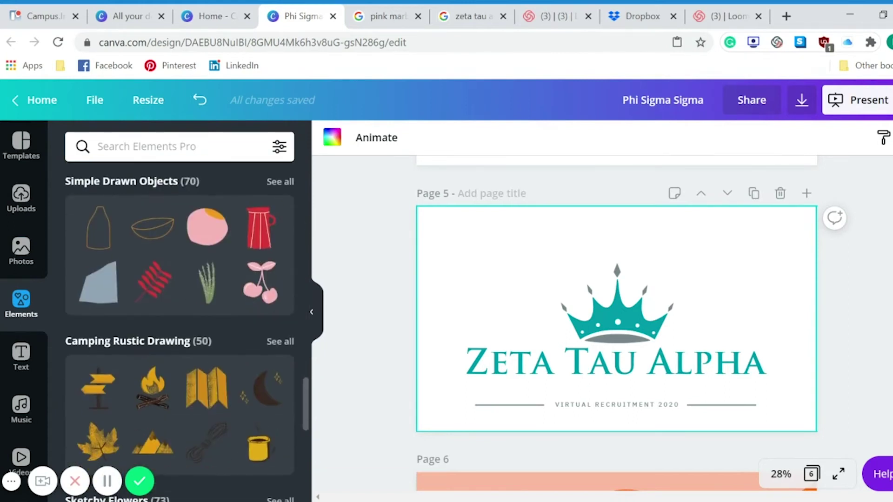
{"action": "scroll", "coordinate": [79, 238], "scroll_direction": "up", "scroll_amount": 20}
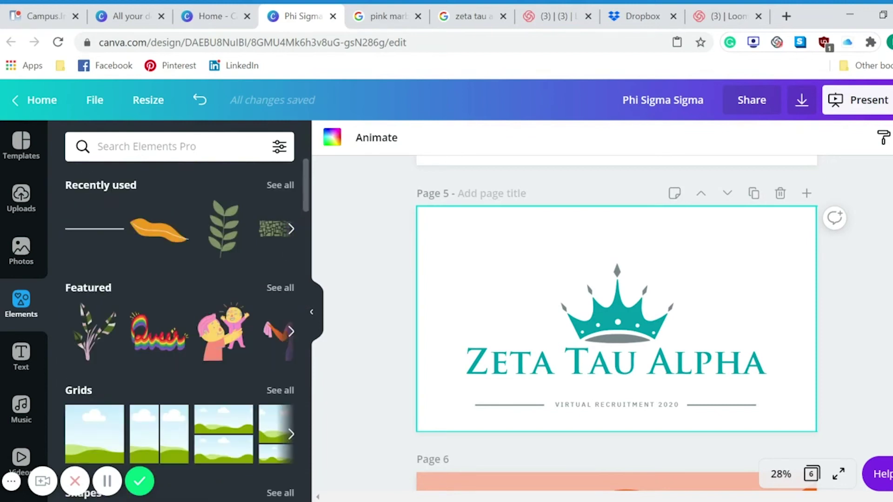
{"action": "left_click", "coordinate": [96, 240]}
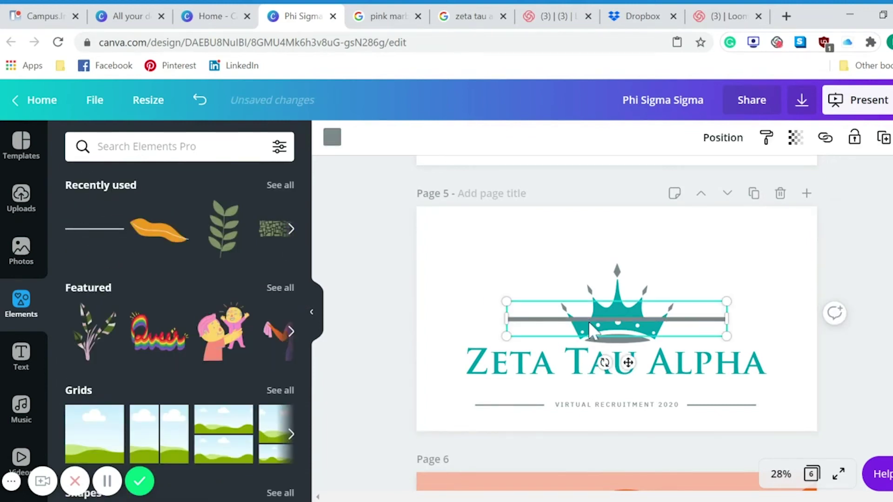
{"action": "left_click_drag", "start_coordinate": [685, 327], "coordinate": [503, 403]}
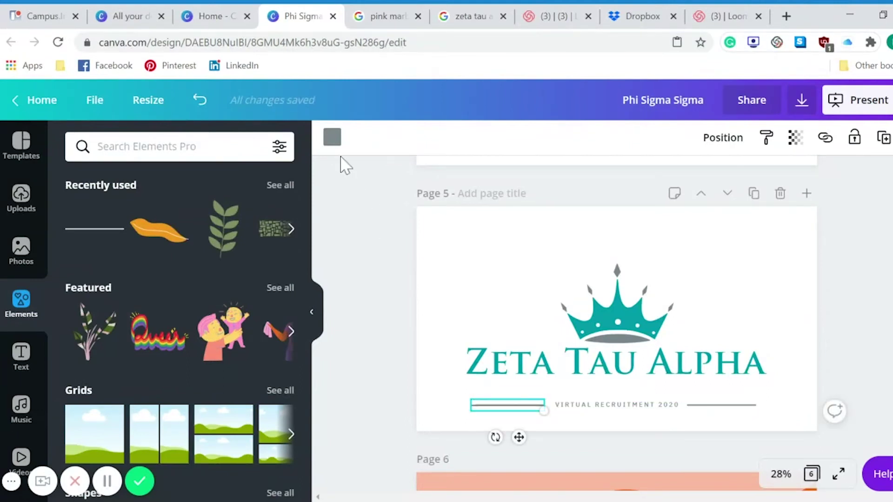
{"action": "left_click", "coordinate": [332, 140]}
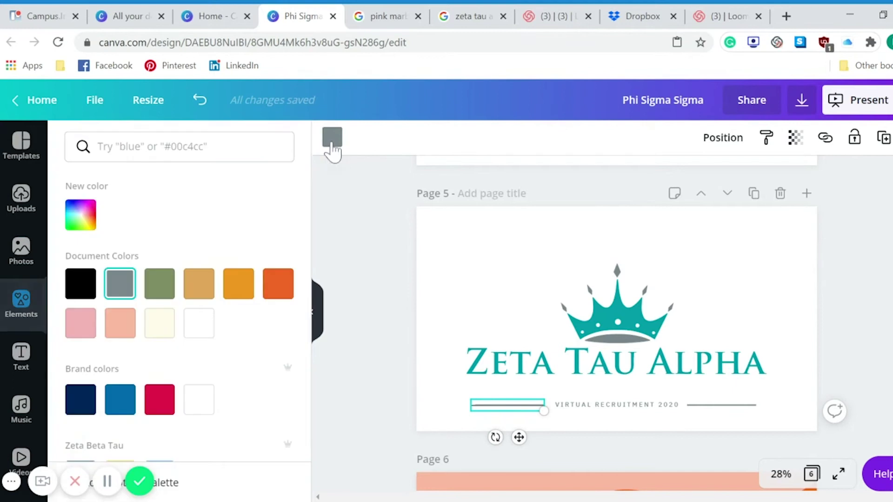
{"action": "key", "text": "Escape"}
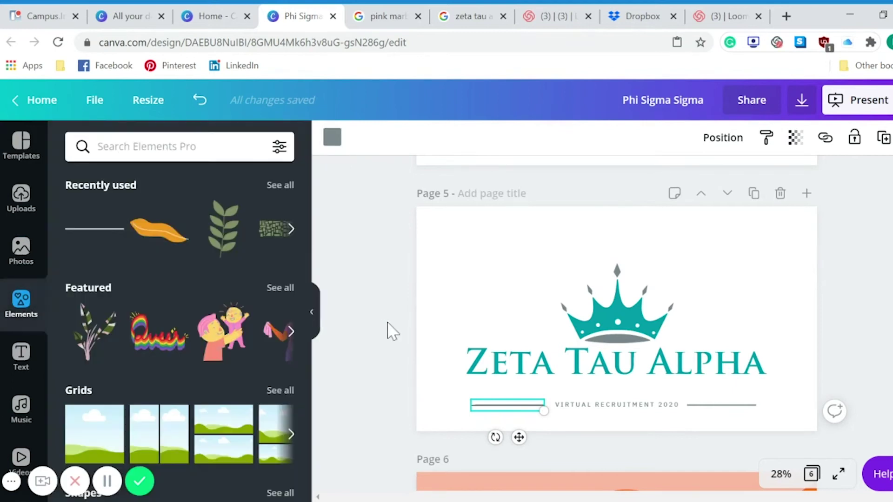
{"action": "scroll", "coordinate": [392, 331], "scroll_direction": "up", "scroll_amount": 10}
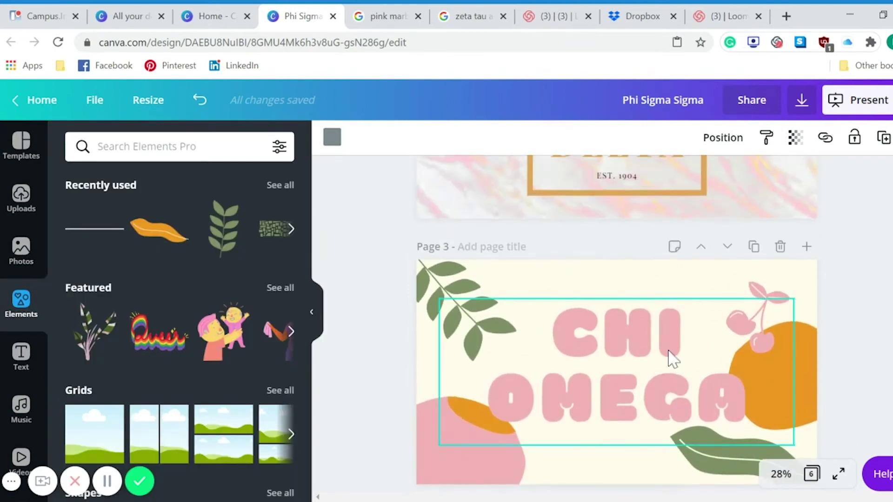
{"action": "scroll", "coordinate": [671, 359], "scroll_direction": "down", "scroll_amount": 2}
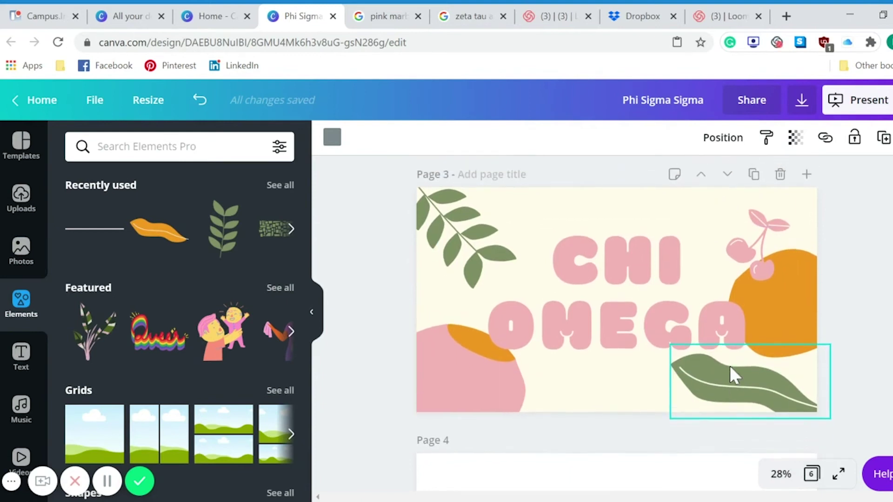
{"action": "scroll", "coordinate": [642, 325], "scroll_direction": "up", "scroll_amount": 1}
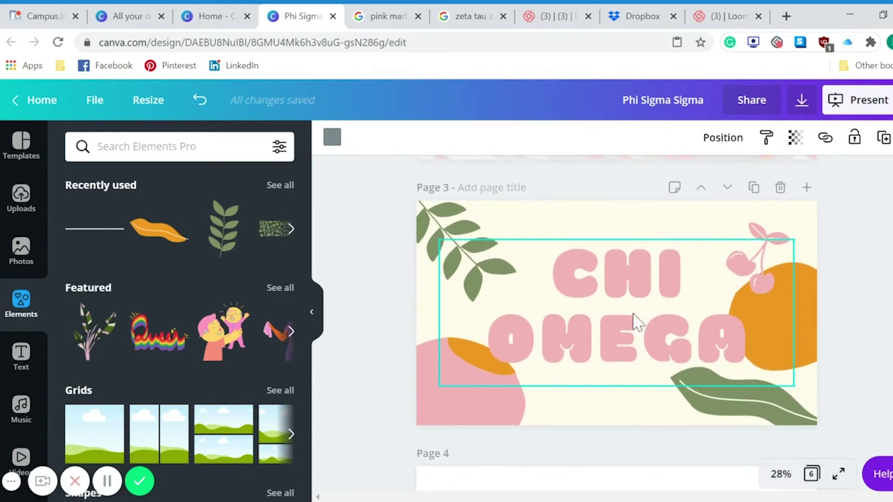
{"action": "left_click", "coordinate": [604, 298]}
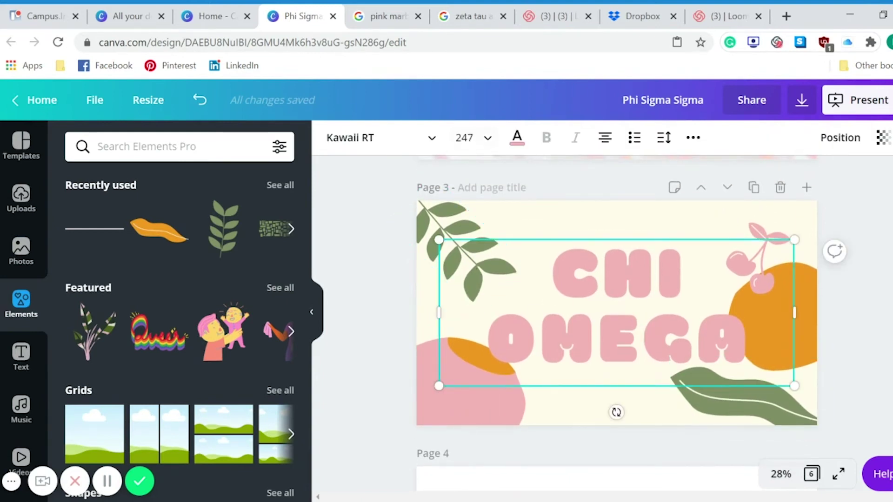
{"action": "left_click", "coordinate": [432, 140]}
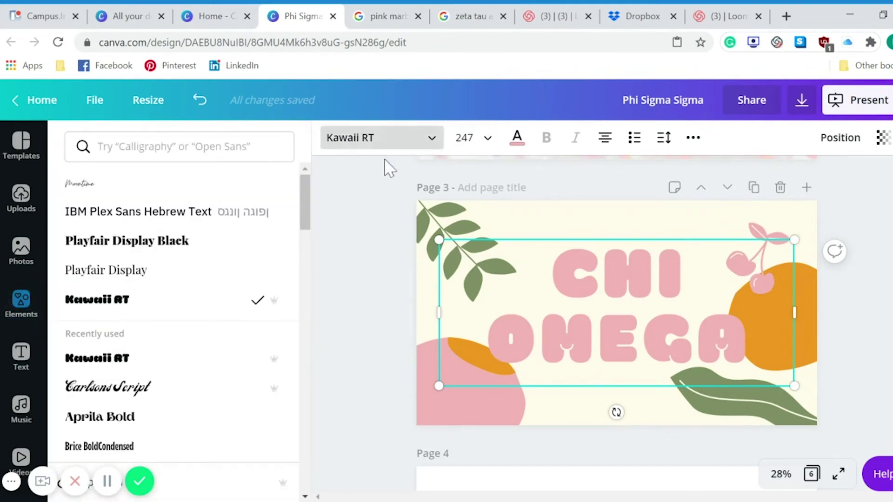
{"action": "scroll", "coordinate": [188, 372], "scroll_direction": "down", "scroll_amount": 3}
{"action": "scroll", "coordinate": [187, 372], "scroll_direction": "down", "scroll_amount": 10}
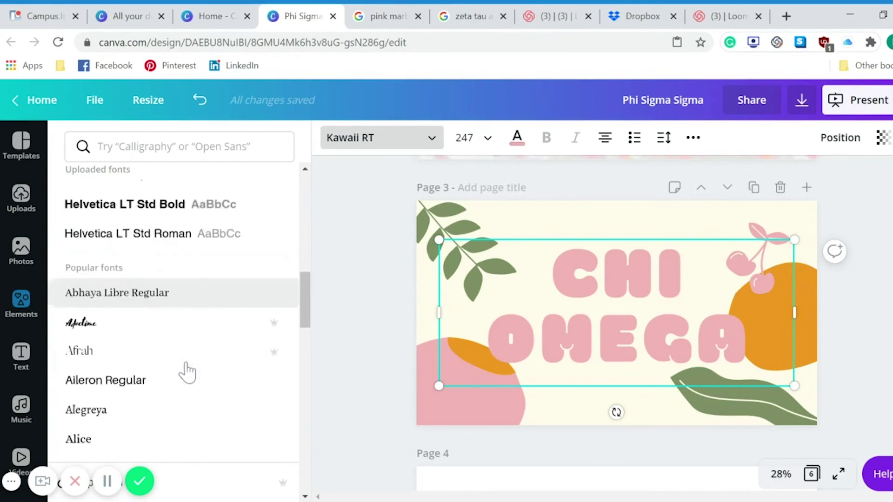
{"action": "scroll", "coordinate": [186, 358], "scroll_direction": "down", "scroll_amount": 5}
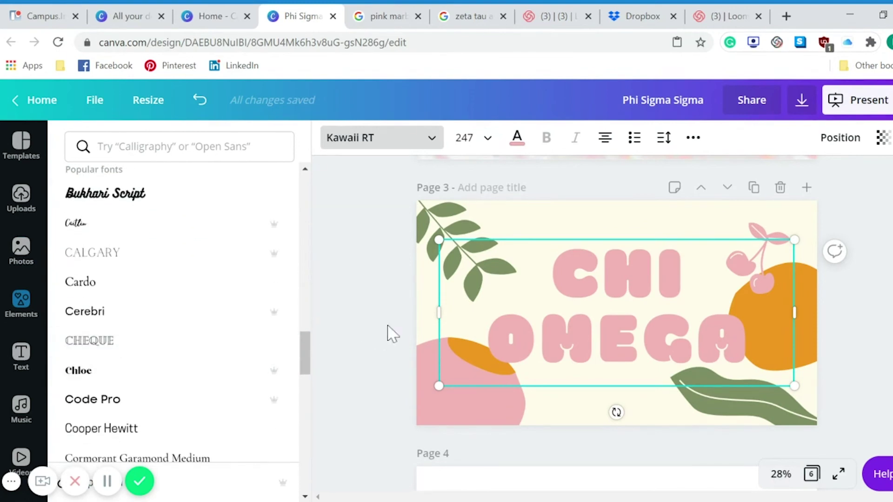
{"action": "left_click", "coordinate": [407, 319]}
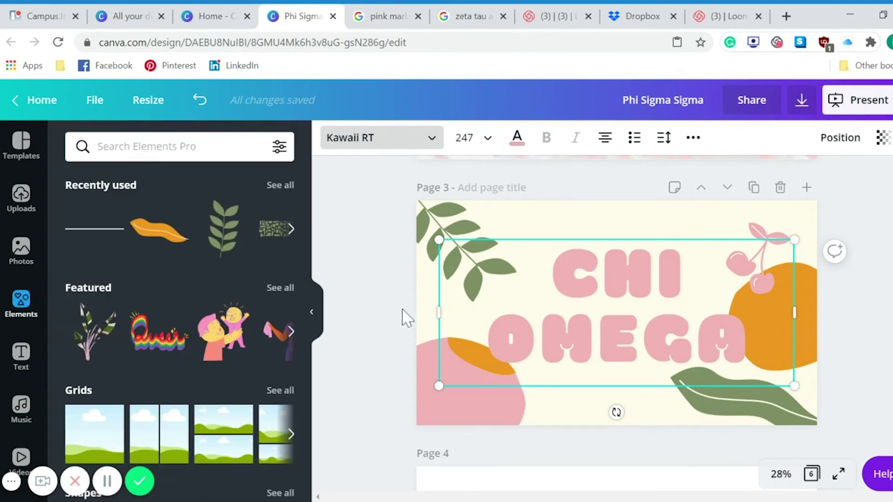
{"action": "left_click", "coordinate": [477, 232]}
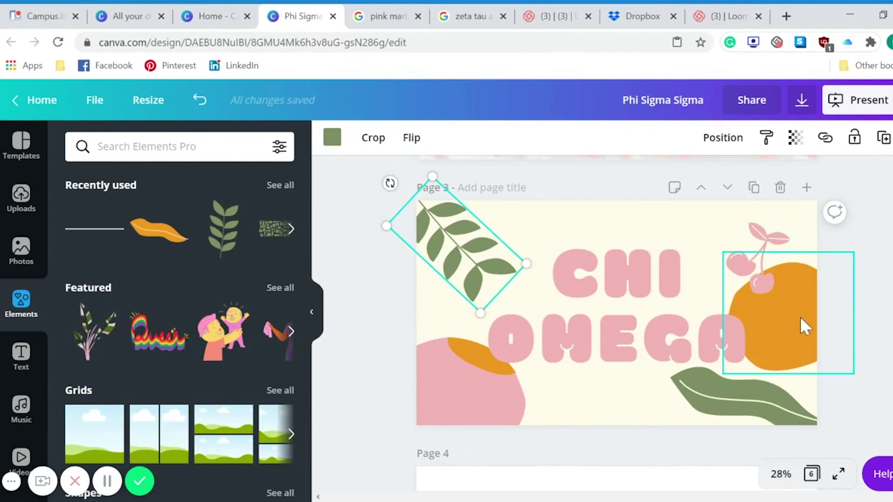
Add the pink cherries drawing from the Simple Drawn Objects collection.
{"action": "scroll", "coordinate": [219, 262], "scroll_direction": "down", "scroll_amount": 10}
{"action": "scroll", "coordinate": [219, 262], "scroll_direction": "down", "scroll_amount": 15}
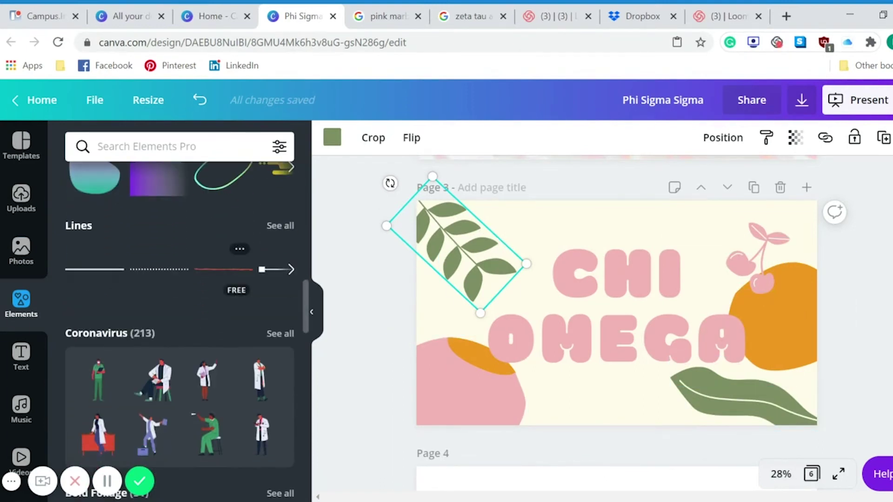
{"action": "scroll", "coordinate": [267, 265], "scroll_direction": "down", "scroll_amount": 1}
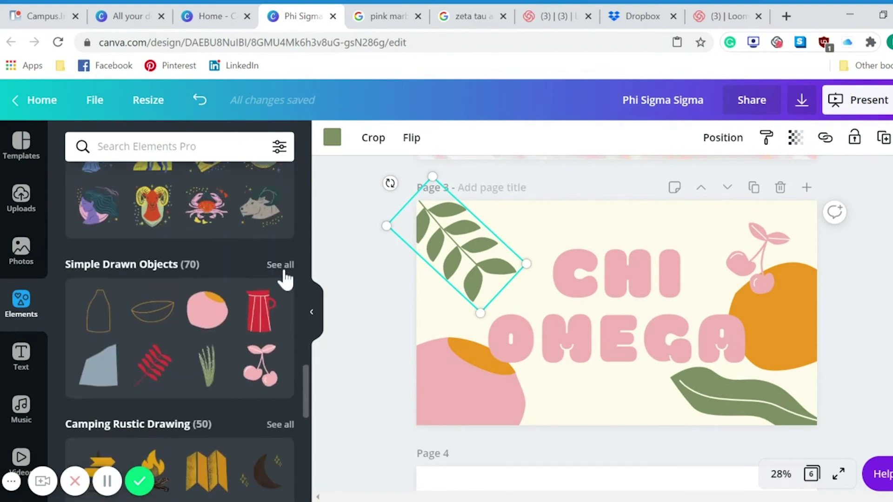
{"action": "left_click", "coordinate": [282, 268]}
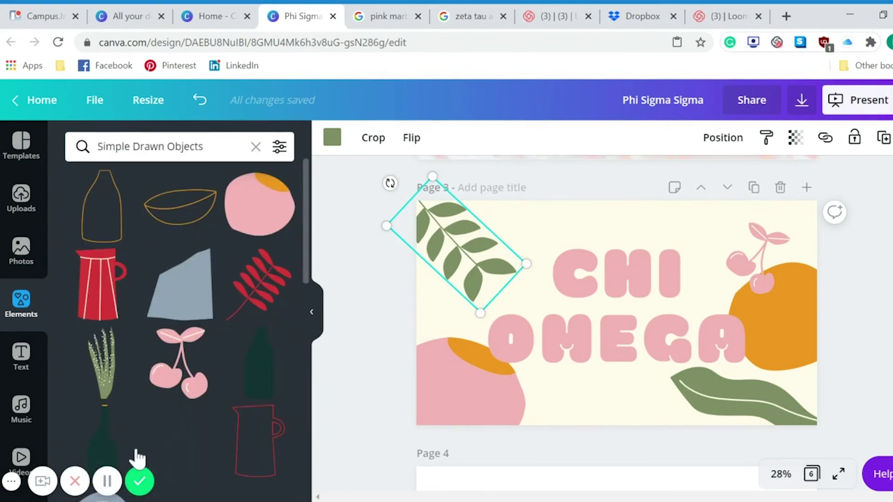
{"action": "scroll", "coordinate": [206, 365], "scroll_direction": "down", "scroll_amount": 2}
{"action": "scroll", "coordinate": [188, 367], "scroll_direction": "up", "scroll_amount": 1}
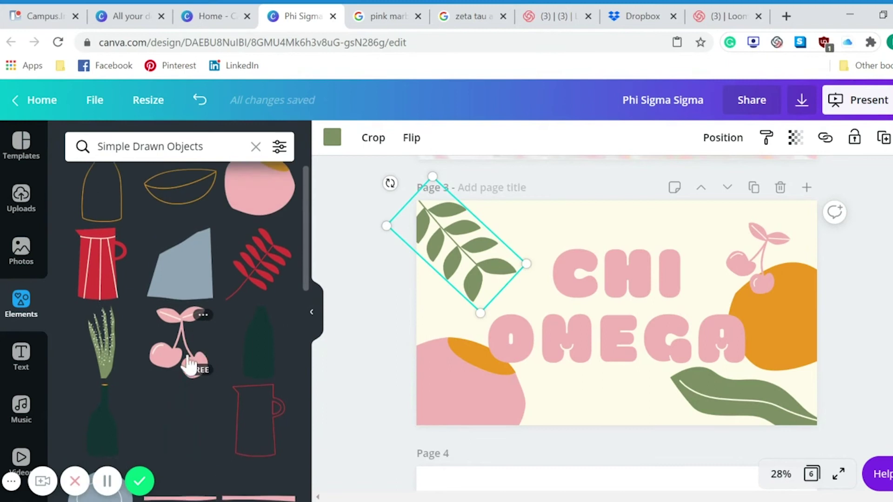
{"action": "left_click", "coordinate": [183, 365]}
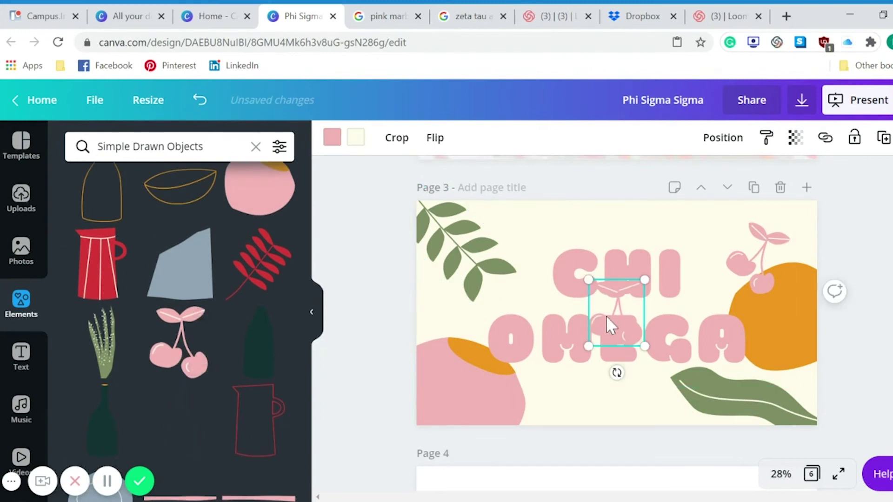
Move the cherries to the top right, tilt them about 13°, and shrink them.
{"action": "left_click_drag", "start_coordinate": [619, 314], "coordinate": [696, 240]}
{"action": "left_click_drag", "start_coordinate": [664, 290], "coordinate": [721, 283]}
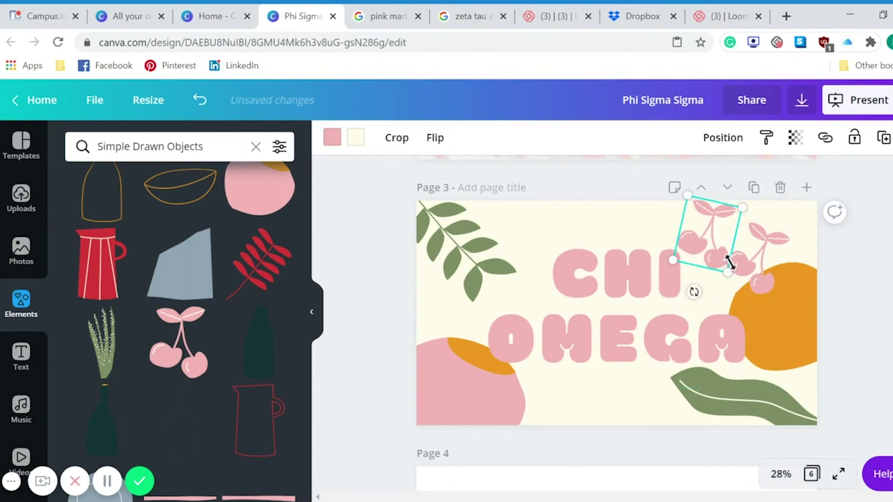
{"action": "left_click_drag", "start_coordinate": [772, 313], "coordinate": [707, 256]}
{"action": "left_click", "coordinate": [767, 286]}
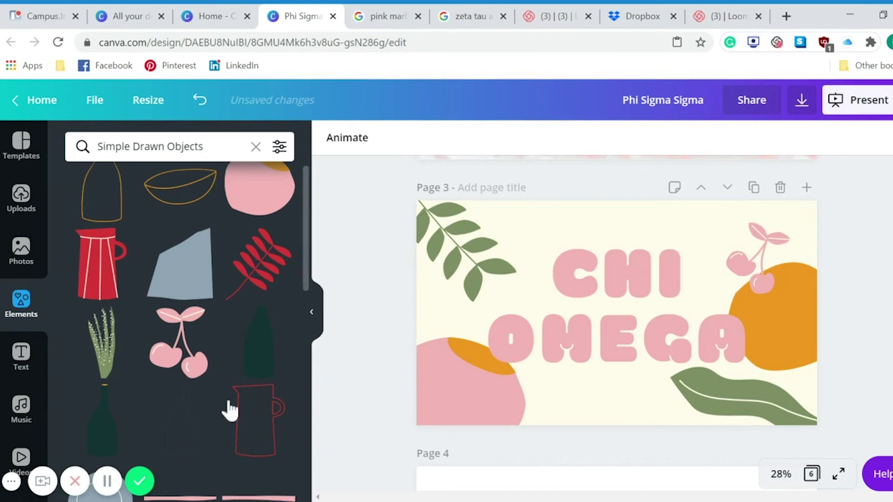
{"action": "scroll", "coordinate": [150, 399], "scroll_direction": "down", "scroll_amount": 10}
{"action": "scroll", "coordinate": [150, 399], "scroll_direction": "down", "scroll_amount": 10}
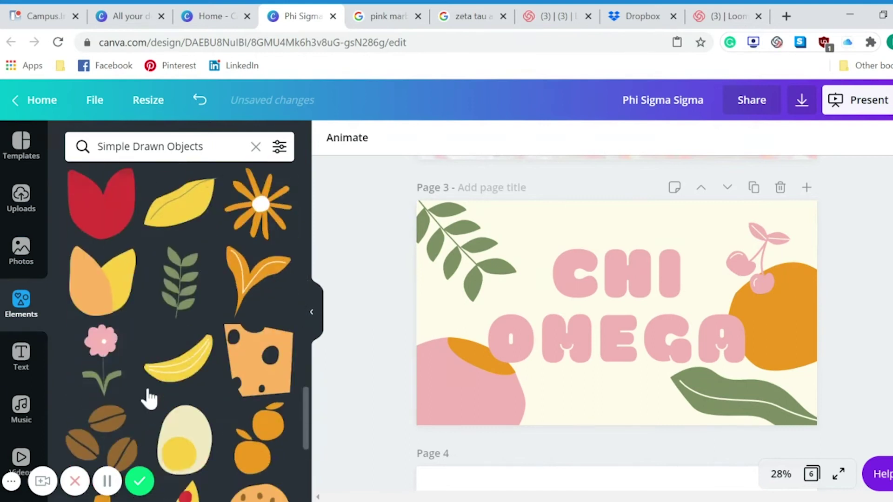
{"action": "scroll", "coordinate": [150, 399], "scroll_direction": "up", "scroll_amount": 12}
{"action": "scroll", "coordinate": [150, 398], "scroll_direction": "up", "scroll_amount": 5}
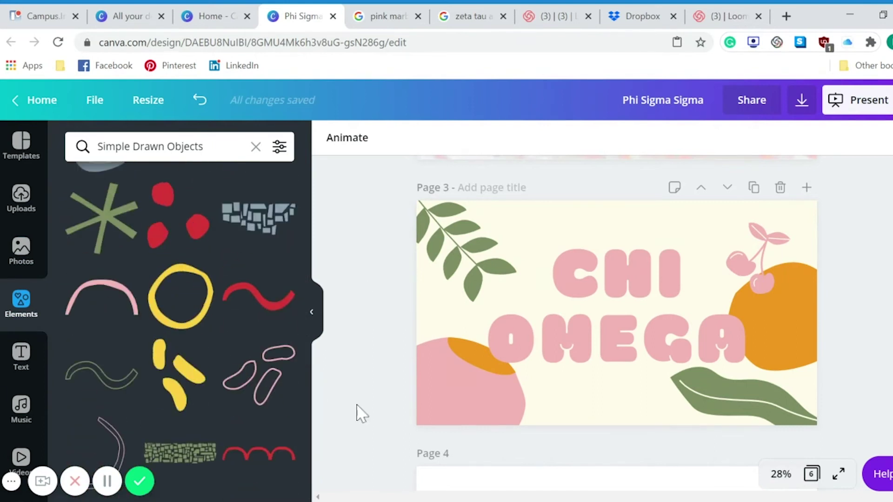
Select the lower-left blob and try green on its orange accent, reverting to orange.
{"action": "left_click", "coordinate": [458, 395]}
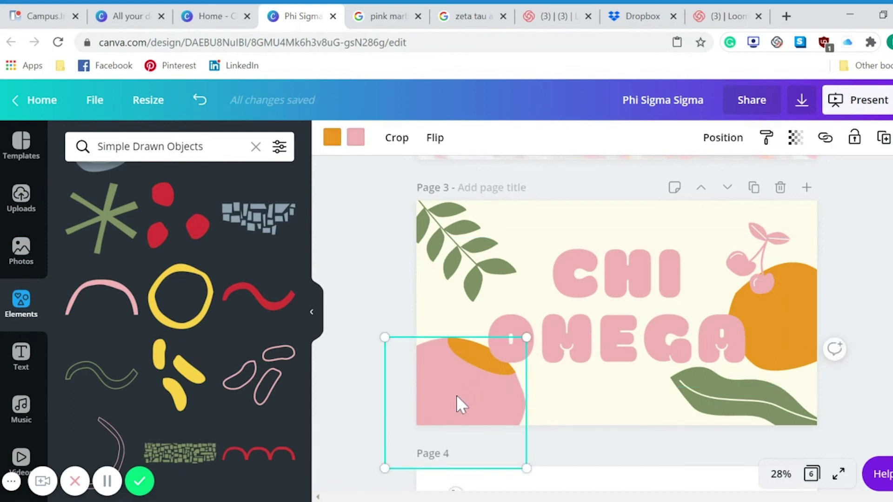
{"action": "left_click", "coordinate": [332, 141]}
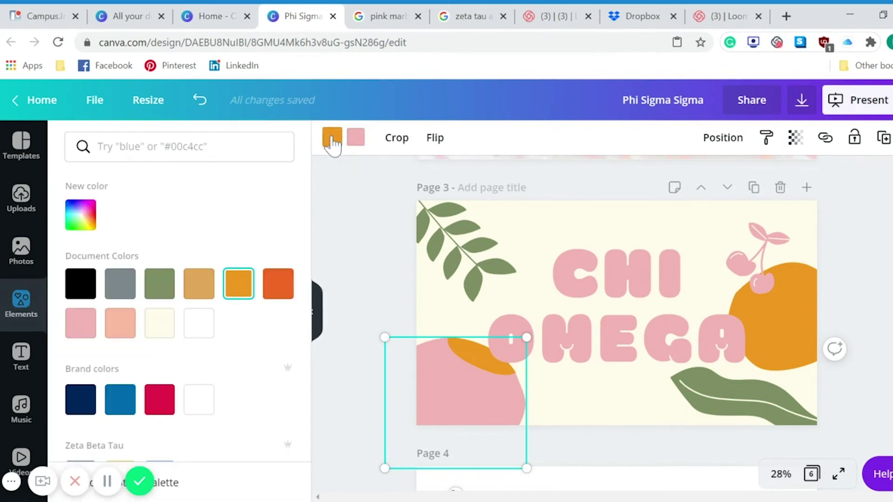
{"action": "left_click", "coordinate": [155, 291]}
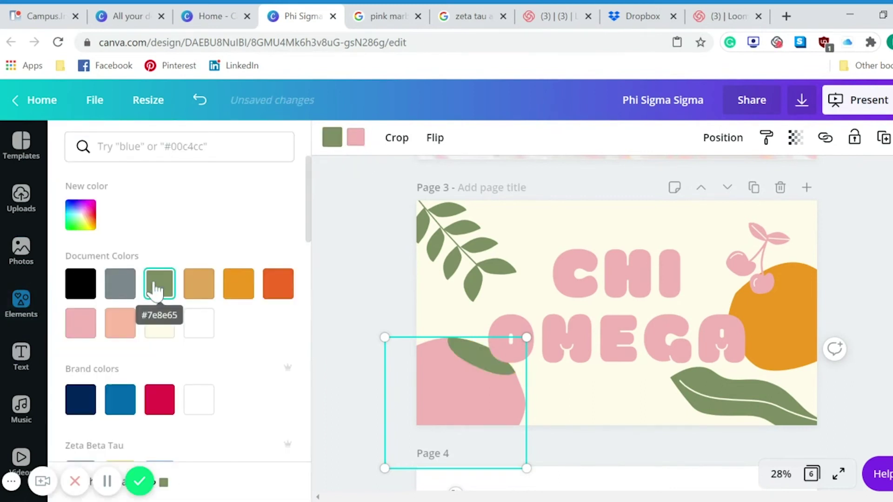
{"action": "left_click", "coordinate": [241, 293]}
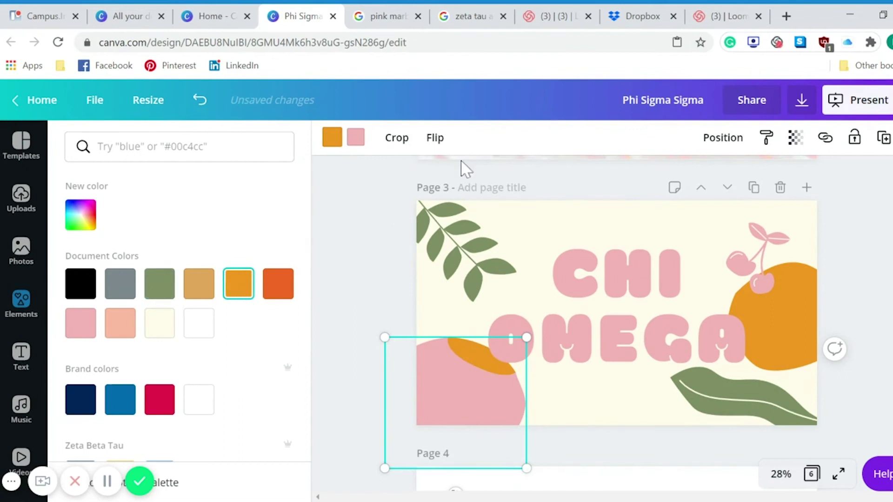
Recolour the blob's main part with the pink Document Colors swatch.
{"action": "left_click", "coordinate": [359, 144]}
{"action": "left_click", "coordinate": [125, 325]}
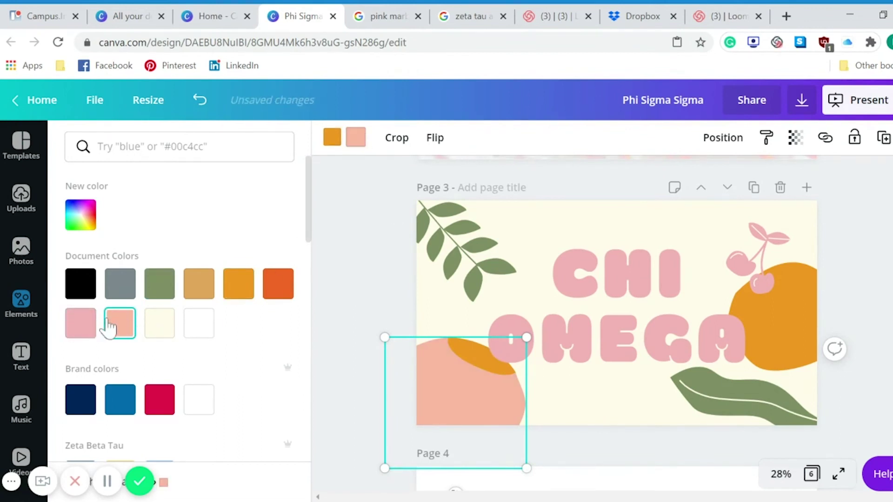
{"action": "left_click", "coordinate": [87, 329]}
{"action": "key", "text": "Escape"}
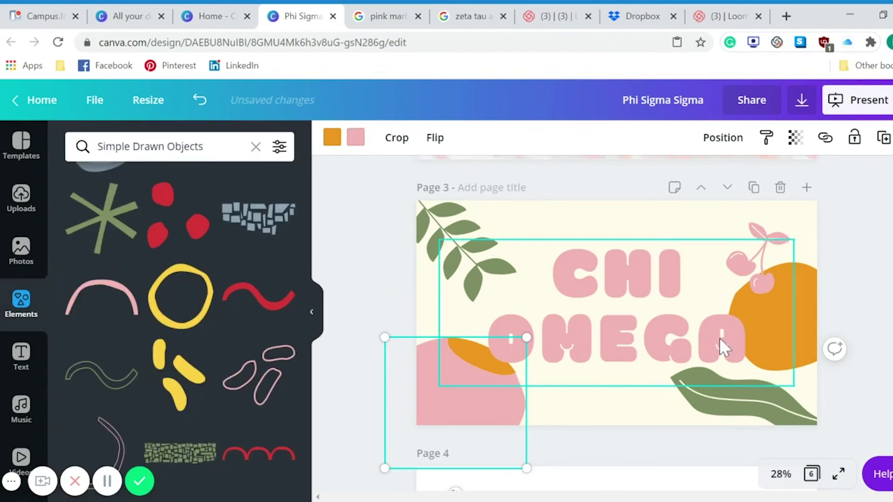
{"action": "scroll", "coordinate": [719, 337], "scroll_direction": "down", "scroll_amount": 5}
{"action": "scroll", "coordinate": [721, 342], "scroll_direction": "up", "scroll_amount": 7}
{"action": "scroll", "coordinate": [723, 347], "scroll_direction": "down", "scroll_amount": 1}
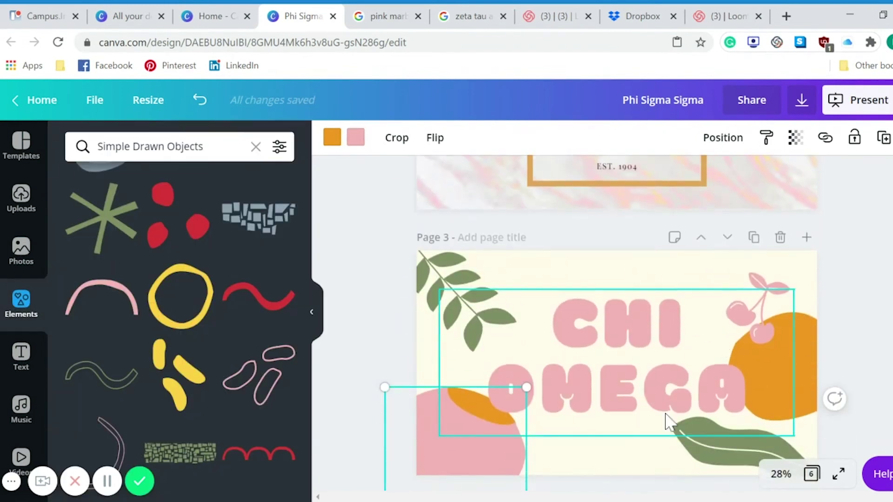
{"action": "scroll", "coordinate": [617, 323], "scroll_direction": "down", "scroll_amount": 3}
{"action": "scroll", "coordinate": [617, 323], "scroll_direction": "up", "scroll_amount": 3}
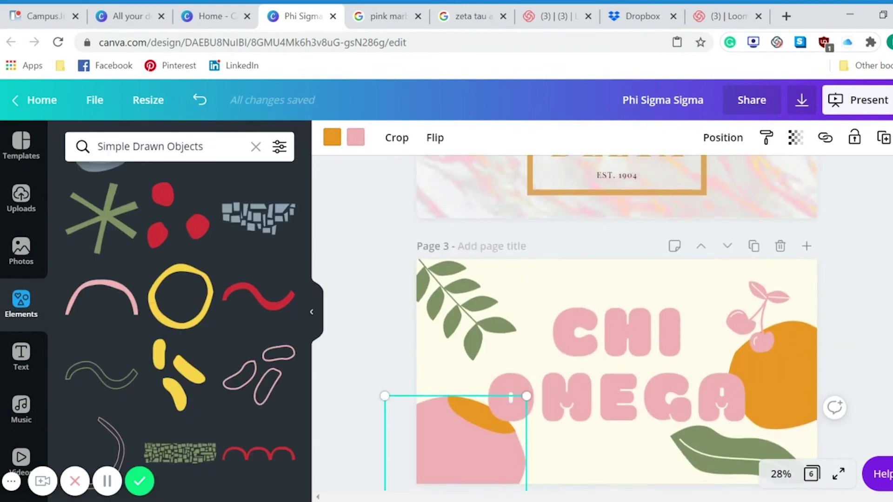
{"action": "scroll", "coordinate": [617, 322], "scroll_direction": "up", "scroll_amount": 5}
{"action": "scroll", "coordinate": [782, 292], "scroll_direction": "down", "scroll_amount": 1}
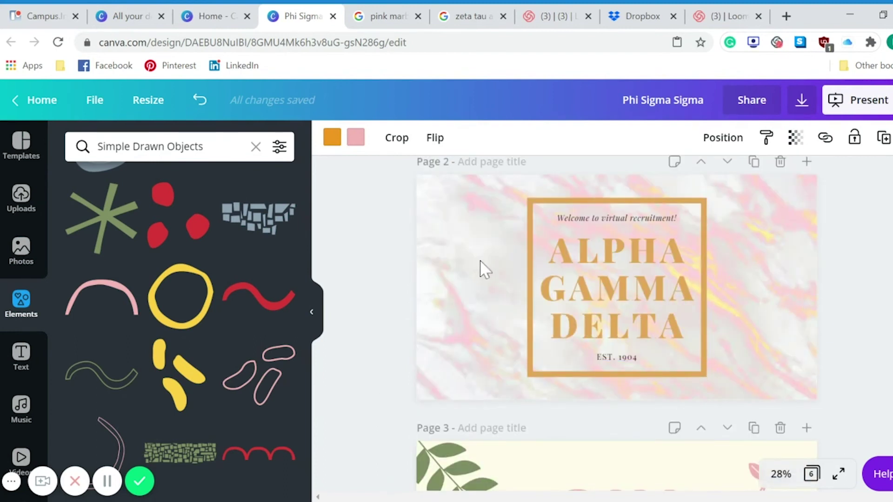
{"action": "left_click", "coordinate": [381, 17]}
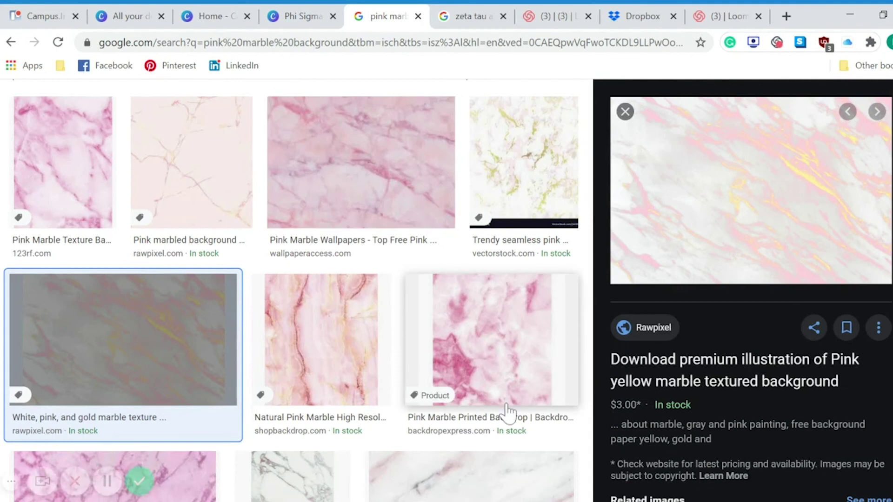
{"action": "scroll", "coordinate": [507, 411], "scroll_direction": "up", "scroll_amount": 3}
{"action": "scroll", "coordinate": [509, 409], "scroll_direction": "down", "scroll_amount": 3}
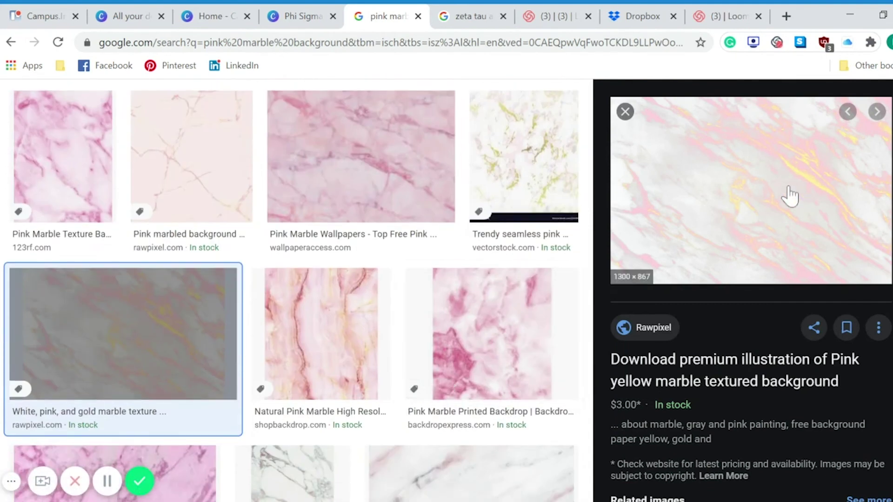
{"action": "left_click", "coordinate": [298, 16]}
{"action": "left_click", "coordinate": [484, 294]}
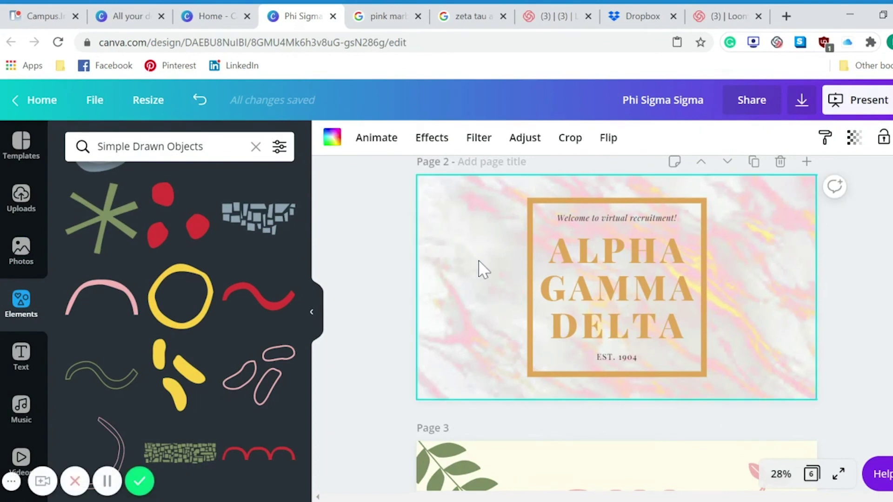
Replace page 2's background with the uploaded pink marble image and collapse the side panel.
{"action": "key", "text": "Delete"}
{"action": "scroll", "coordinate": [484, 270], "scroll_direction": "up", "scroll_amount": 1}
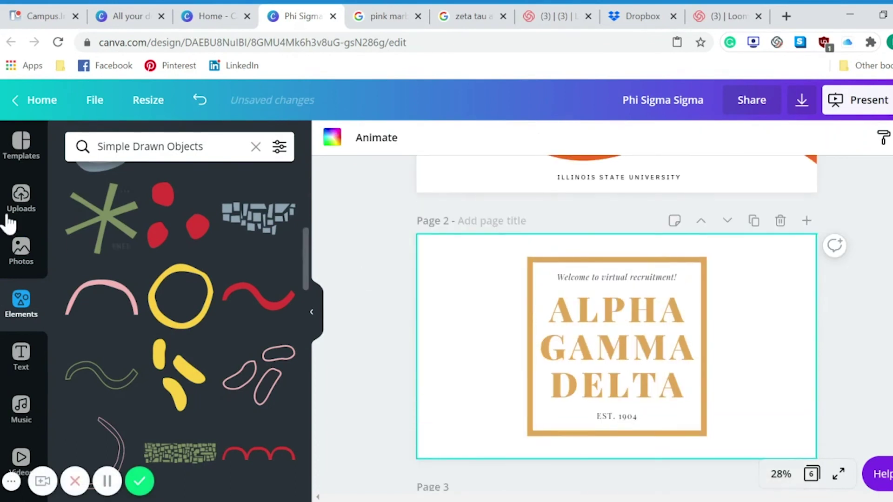
{"action": "left_click", "coordinate": [21, 198]}
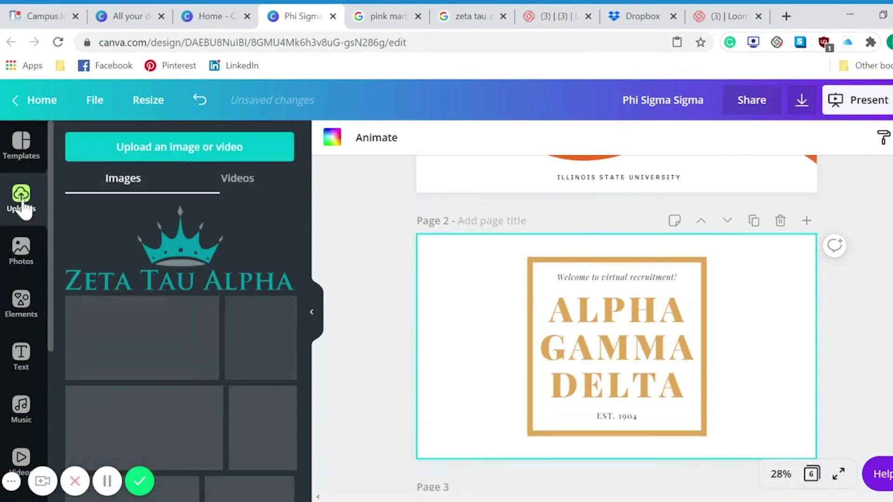
{"action": "scroll", "coordinate": [227, 307], "scroll_direction": "down", "scroll_amount": 5}
{"action": "scroll", "coordinate": [228, 307], "scroll_direction": "up", "scroll_amount": 1}
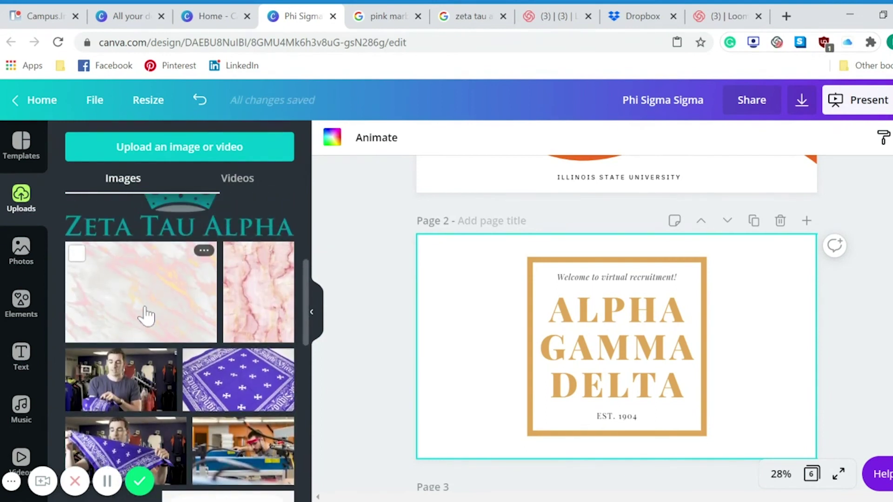
{"action": "left_click_drag", "start_coordinate": [146, 306], "coordinate": [432, 321]}
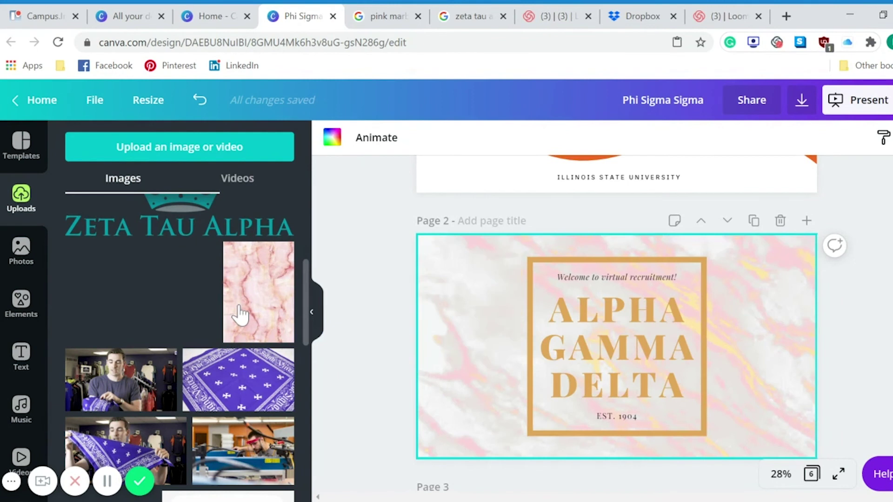
{"action": "left_click", "coordinate": [313, 313]}
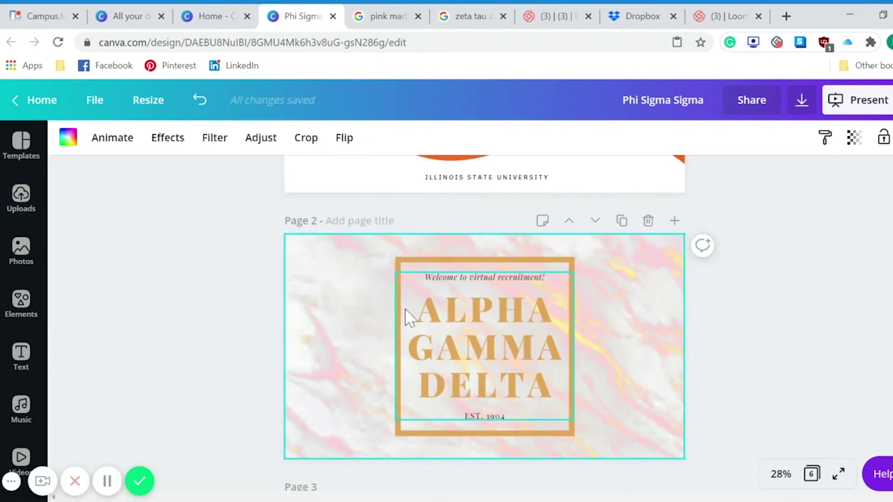
With the gold frame selected, clear the Simple Drawn Objects search and browse all Shapes.
{"action": "left_click", "coordinate": [399, 261]}
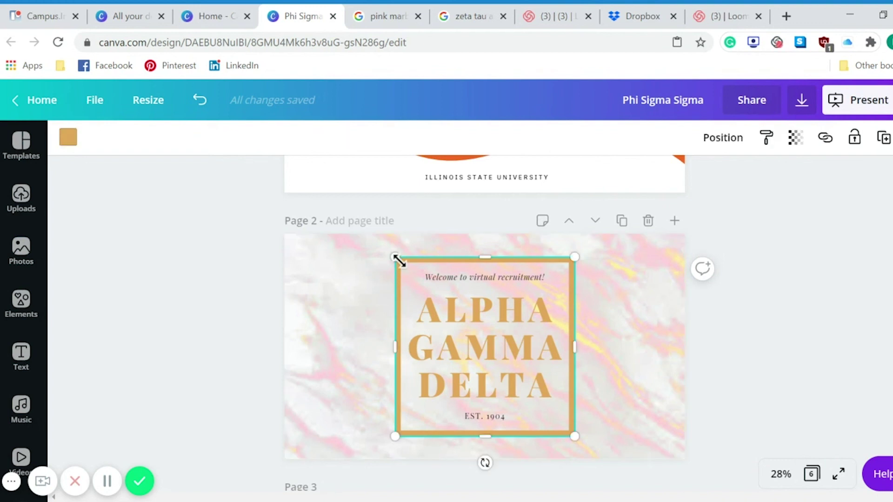
{"action": "left_click", "coordinate": [20, 307]}
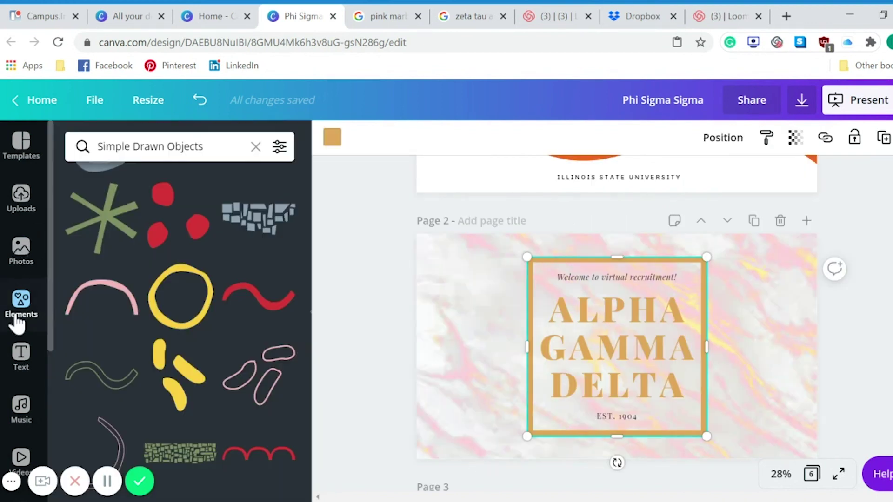
{"action": "left_click", "coordinate": [255, 146]}
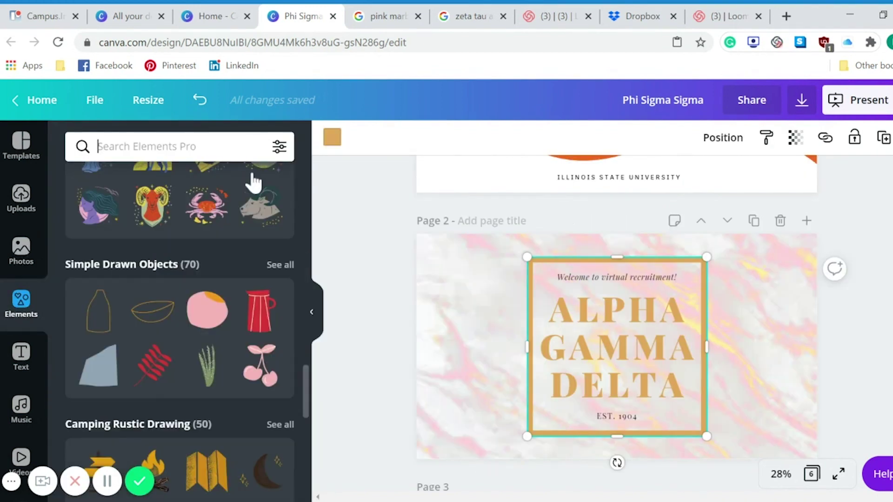
{"action": "scroll", "coordinate": [216, 319], "scroll_direction": "up", "scroll_amount": 5}
{"action": "scroll", "coordinate": [215, 320], "scroll_direction": "up", "scroll_amount": 10}
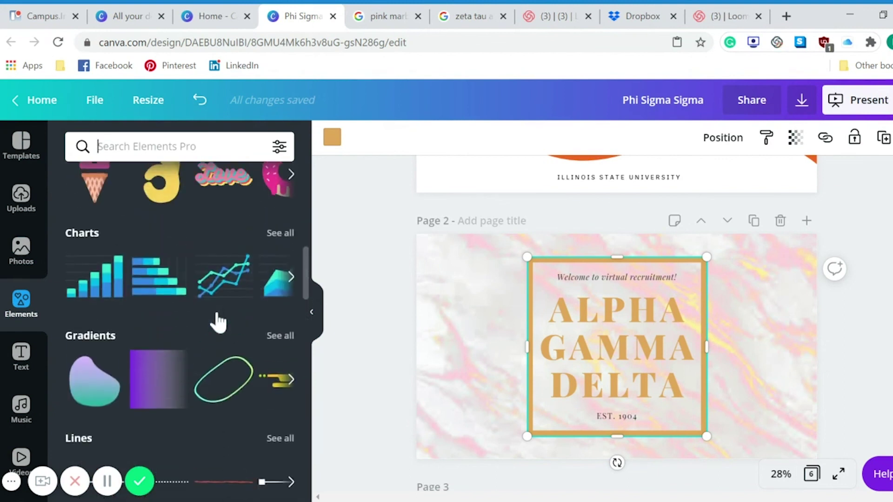
{"action": "left_click", "coordinate": [281, 352]}
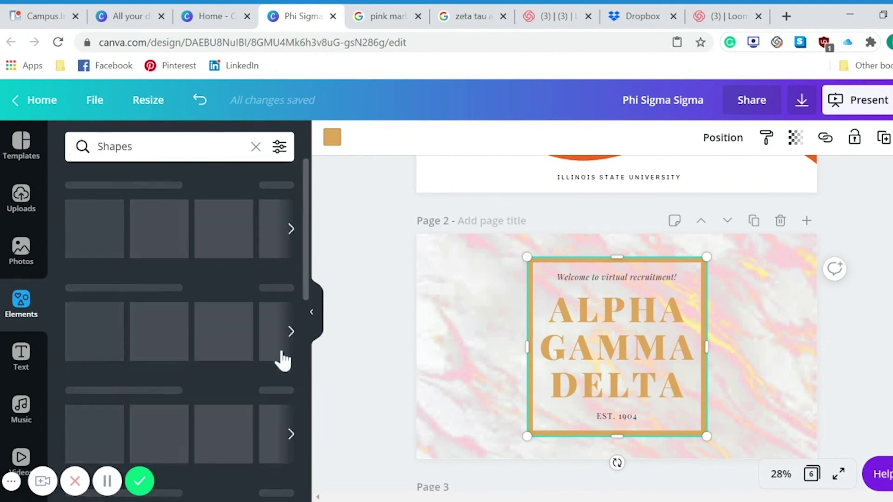
{"action": "scroll", "coordinate": [223, 339], "scroll_direction": "down", "scroll_amount": 4}
{"action": "scroll", "coordinate": [205, 343], "scroll_direction": "down", "scroll_amount": 1}
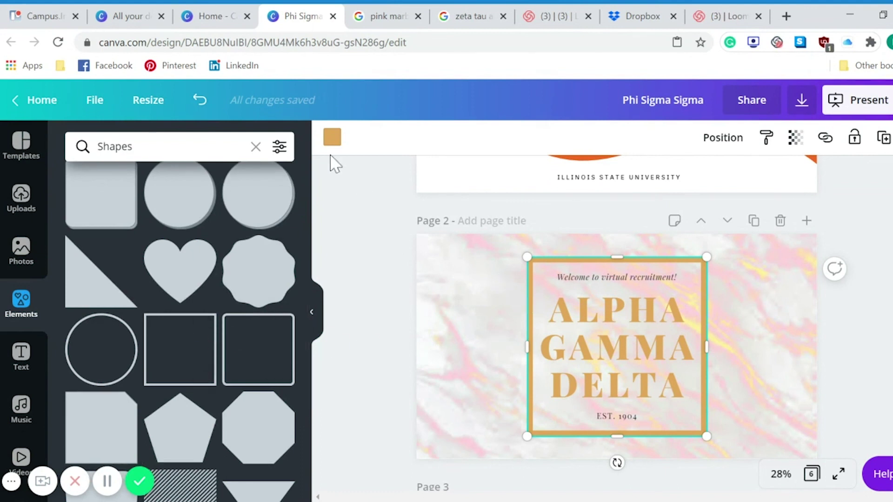
Check the gold frame's colour choices without changing them, then select the title text group.
{"action": "left_click", "coordinate": [332, 139]}
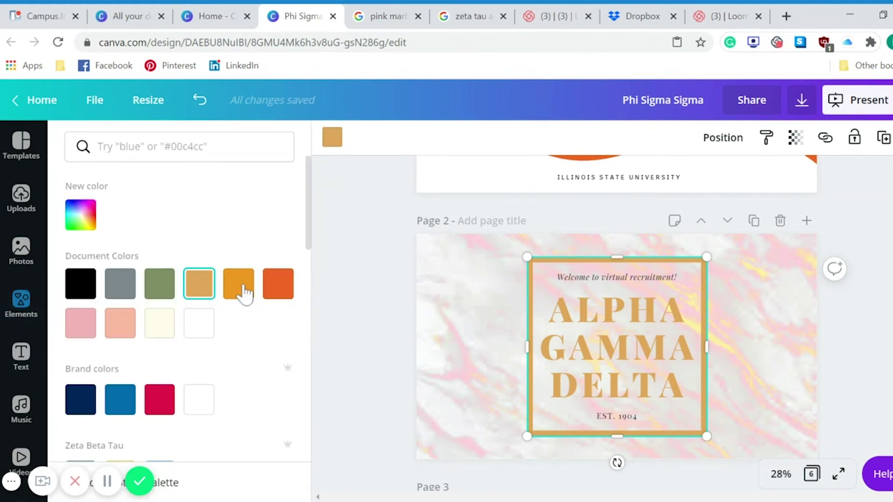
{"action": "left_click", "coordinate": [583, 346]}
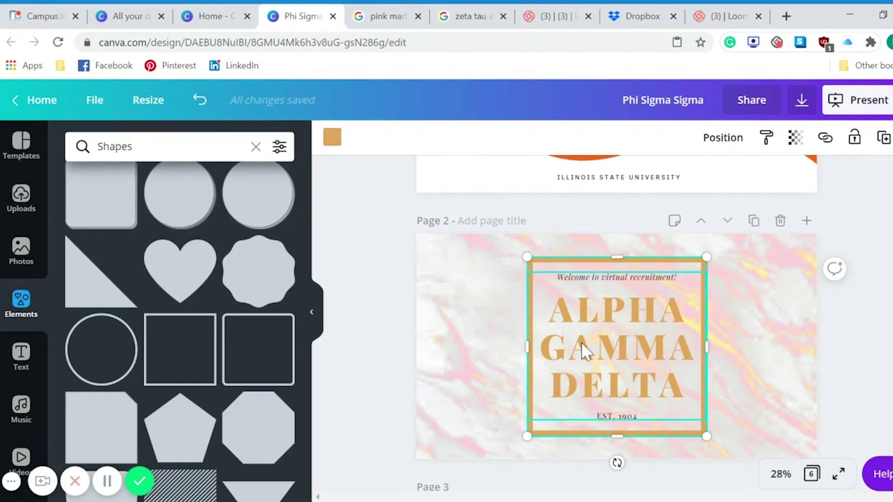
{"action": "left_click", "coordinate": [641, 337]}
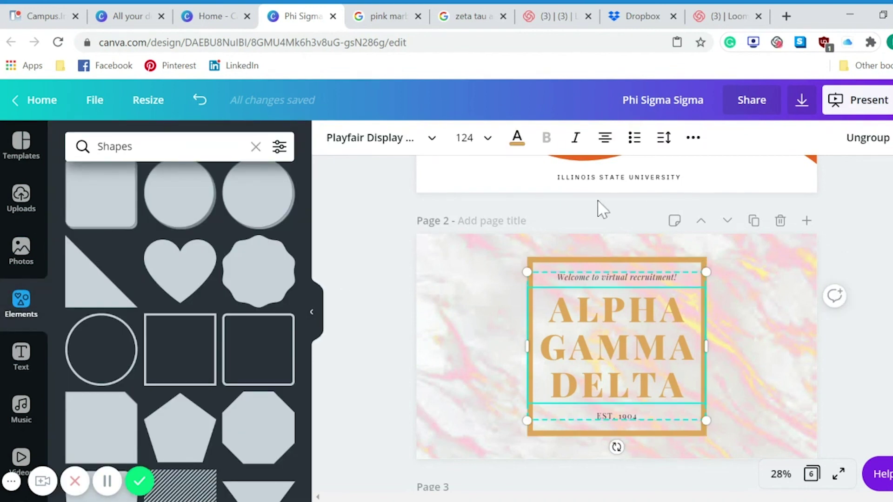
Add the Steak Night preset from Recently used text presets onto page 2.
{"action": "left_click", "coordinate": [19, 358]}
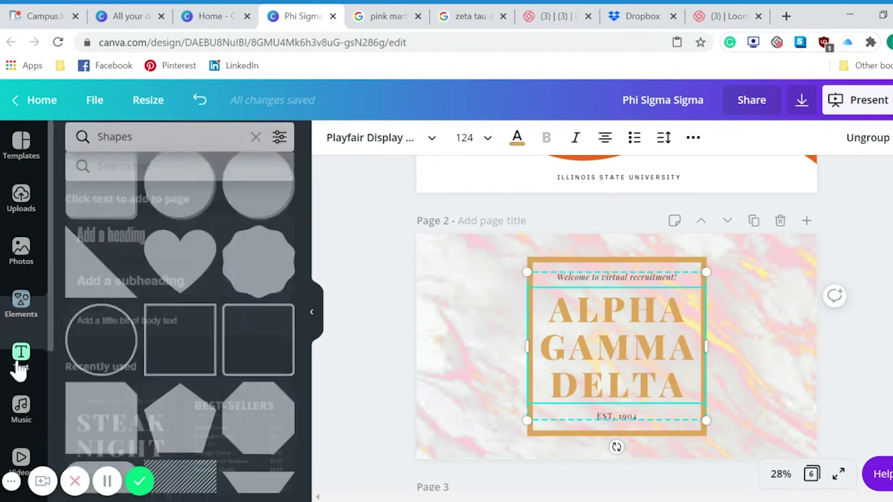
{"action": "scroll", "coordinate": [228, 337], "scroll_direction": "down", "scroll_amount": 3}
{"action": "scroll", "coordinate": [228, 338], "scroll_direction": "up", "scroll_amount": 1}
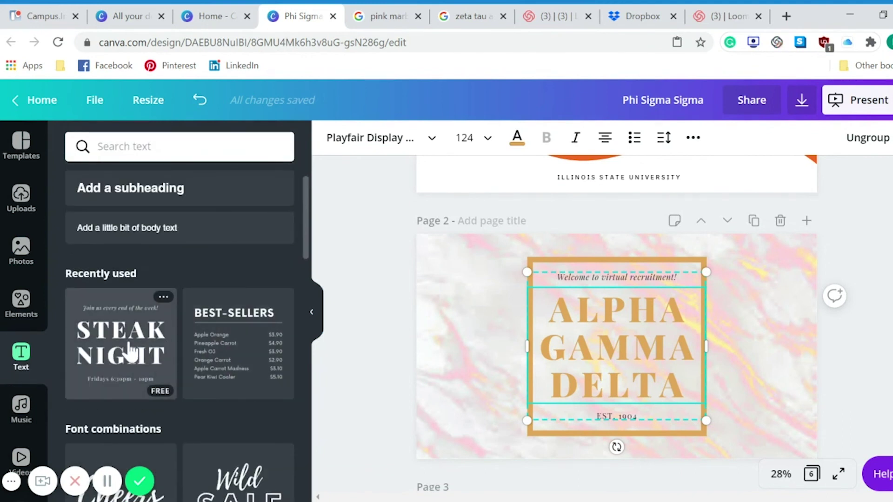
{"action": "left_click", "coordinate": [130, 352]}
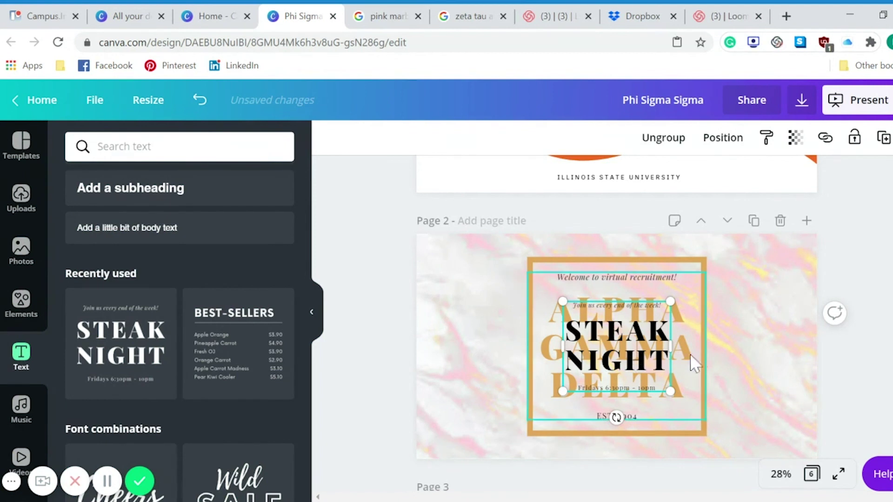